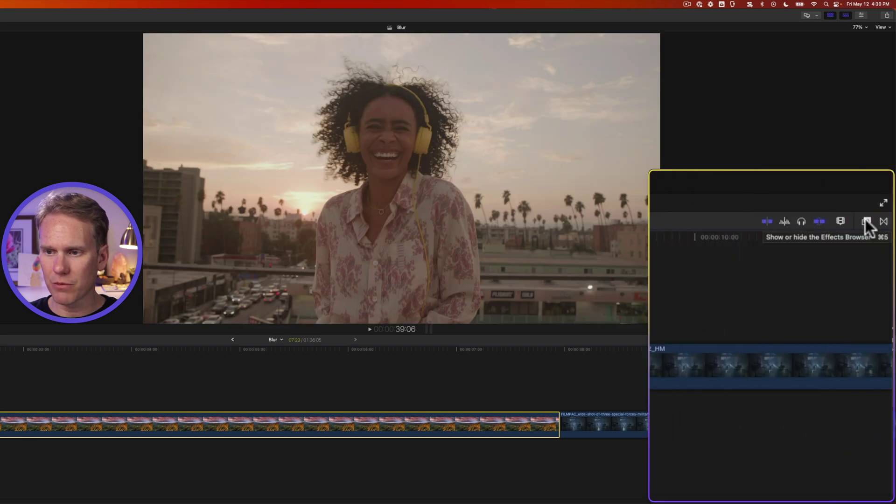
# Show the Blur category in the Effects Browser and preview Gaussian on the first landscape clip
pyautogui.click(881, 340)
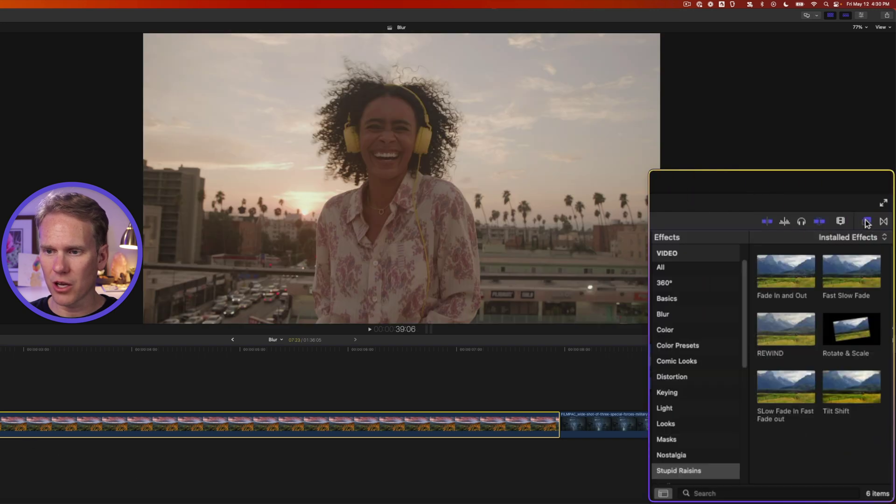
pyautogui.click(682, 314)
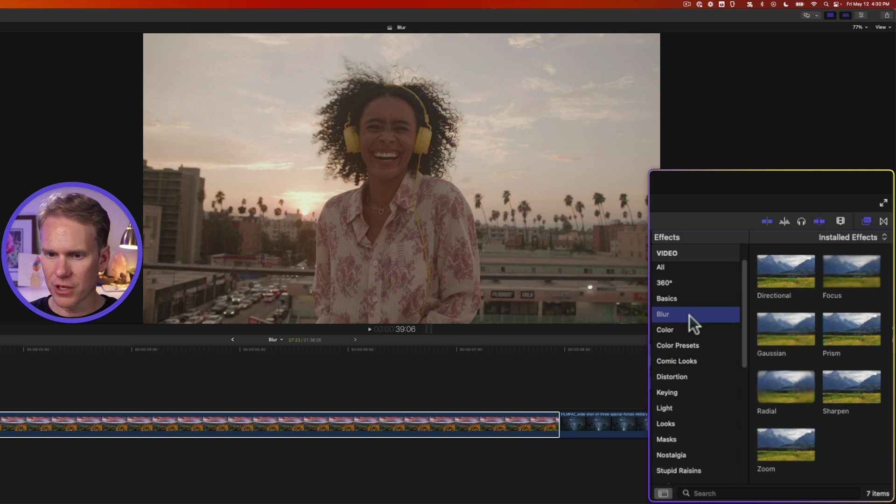
pyautogui.click(524, 424)
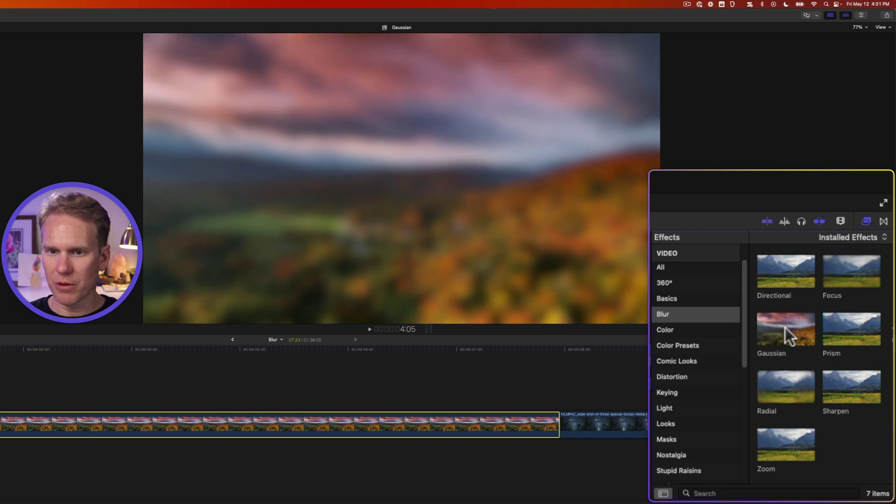
pyautogui.press('alt')
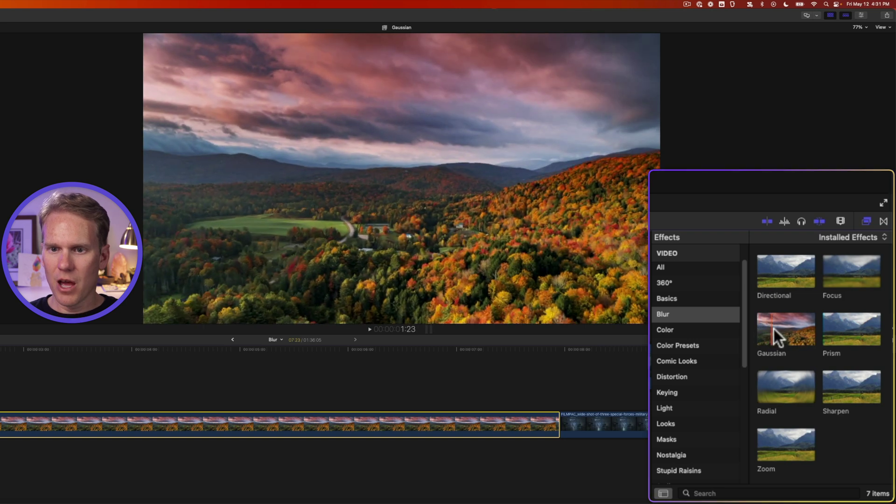
# Apply Gaussian to the first landscape clip and reset its Amount to the default 50
pyautogui.moveTo(831, 407); pyautogui.dragTo(487, 428)
pyautogui.click(389, 423)
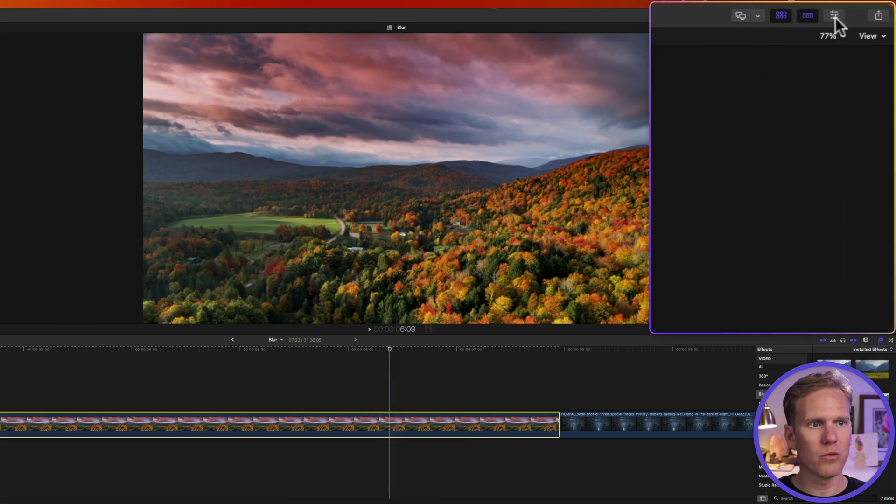
pyautogui.click(835, 18)
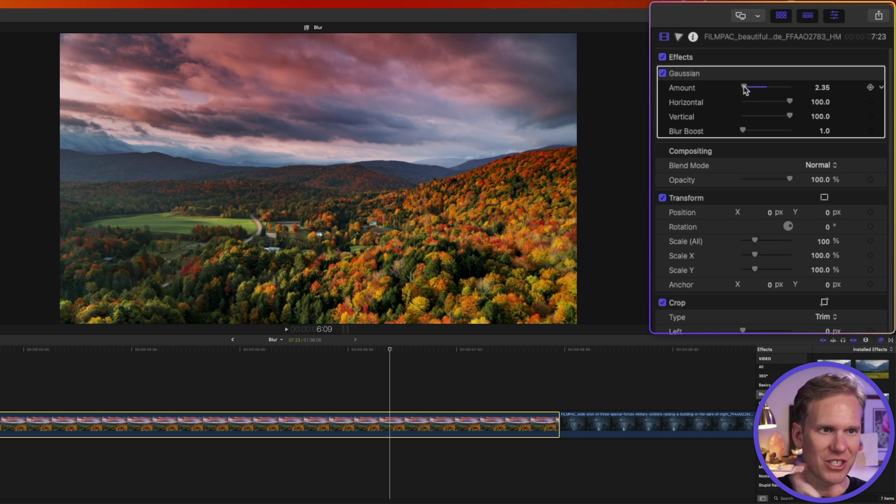
pyautogui.click(881, 88)
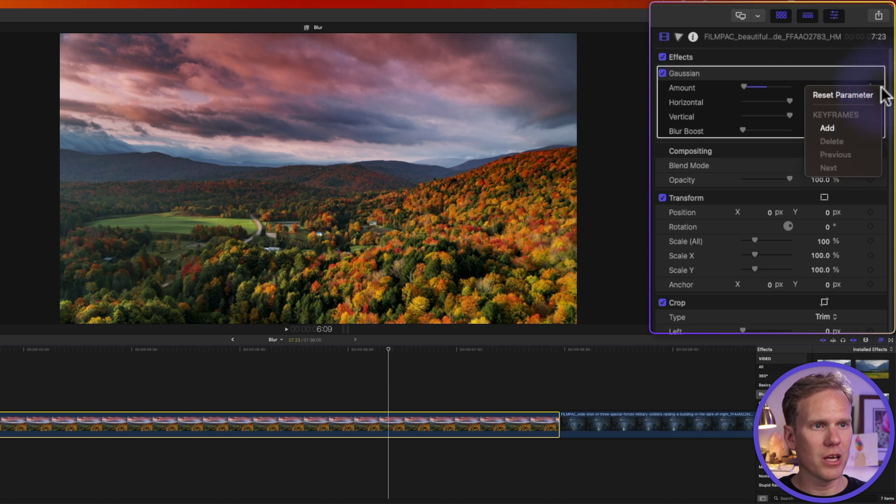
pyautogui.click(864, 96)
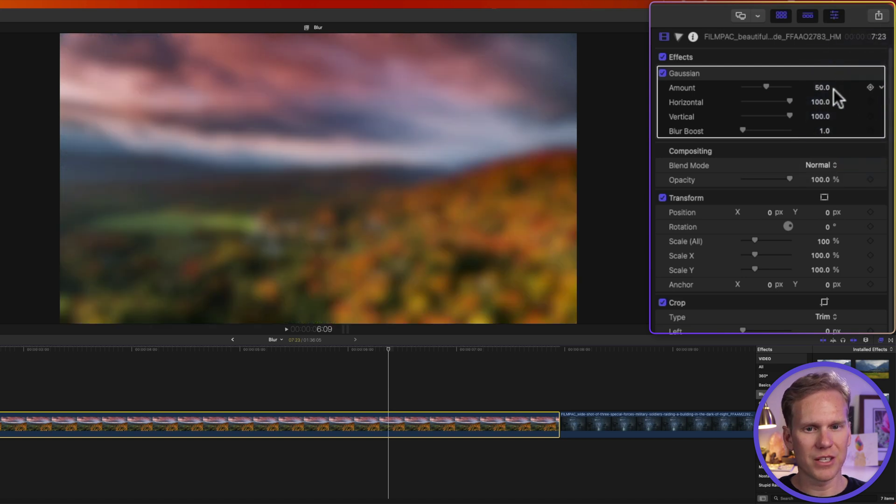
pyautogui.click(53, 381)
pyautogui.press('space')
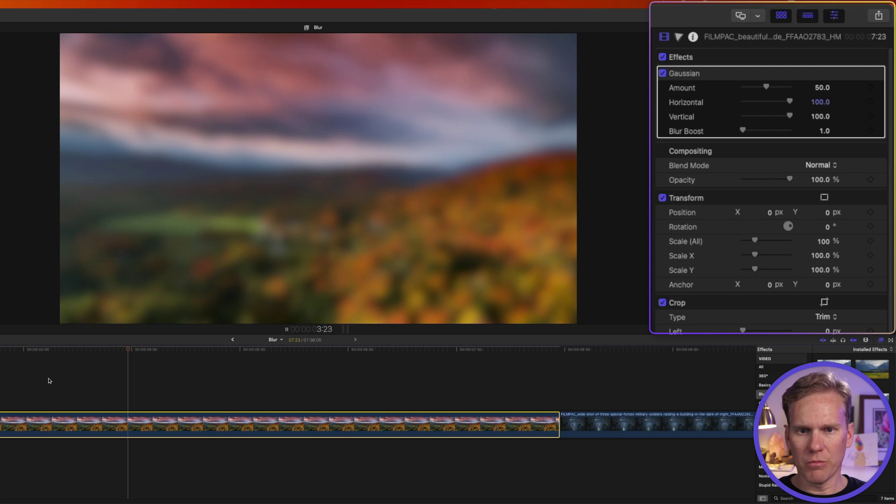
pyautogui.press('space')
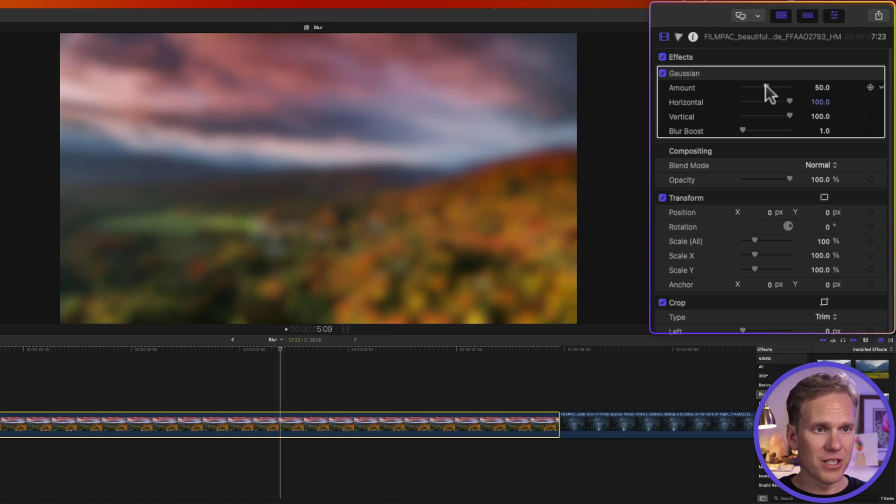
pyautogui.moveTo(766, 86); pyautogui.dragTo(816, 88)
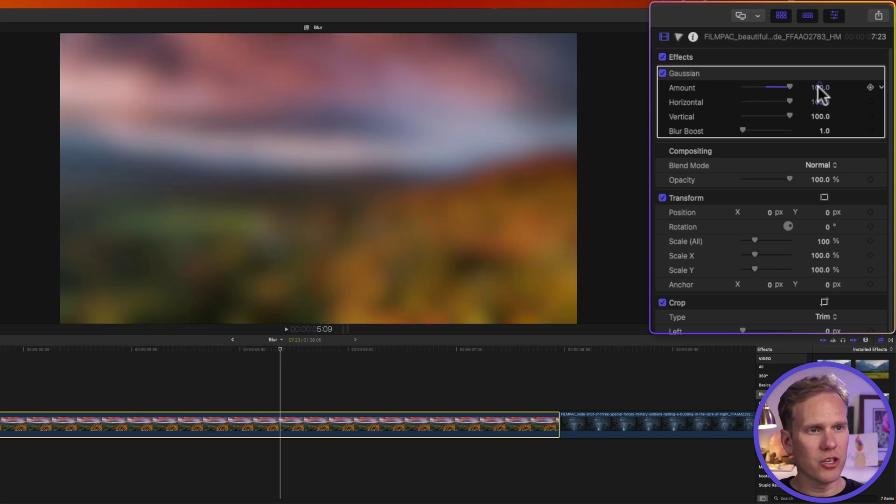
pyautogui.moveTo(818, 88)
pyautogui.mouseDown()
pyautogui.moveTo(775, 89)
pyautogui.moveTo(829, 88)
pyautogui.moveTo(831, 79)
pyautogui.mouseUp()
pyautogui.write('50')
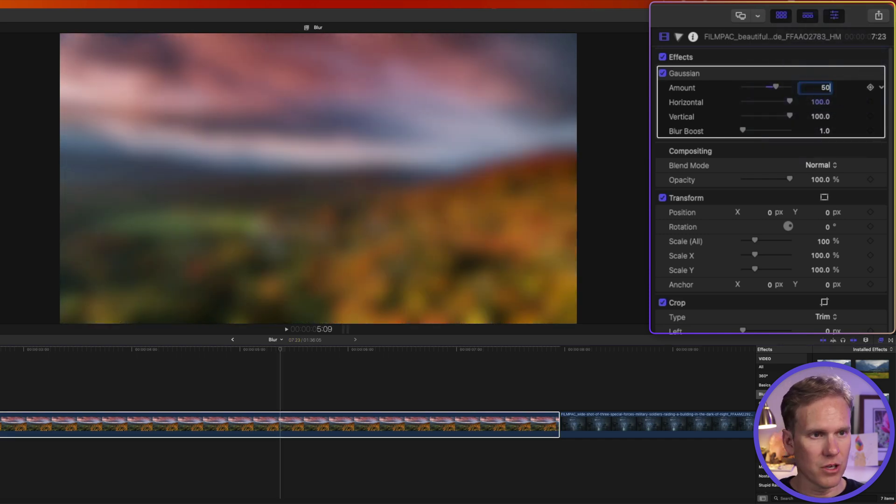
pyautogui.press('Return')
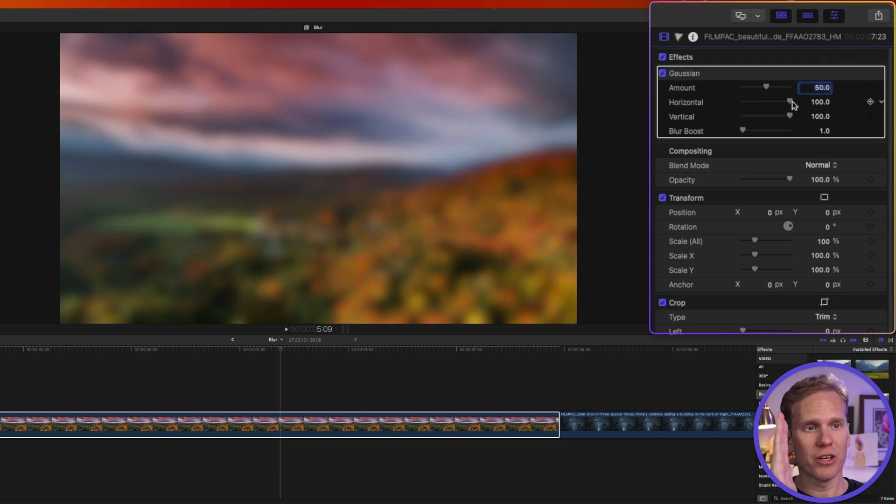
pyautogui.moveTo(791, 101); pyautogui.dragTo(710, 106)
pyautogui.moveTo(789, 116)
pyautogui.mouseDown()
pyautogui.moveTo(742, 106)
pyautogui.moveTo(787, 98)
pyautogui.mouseUp()
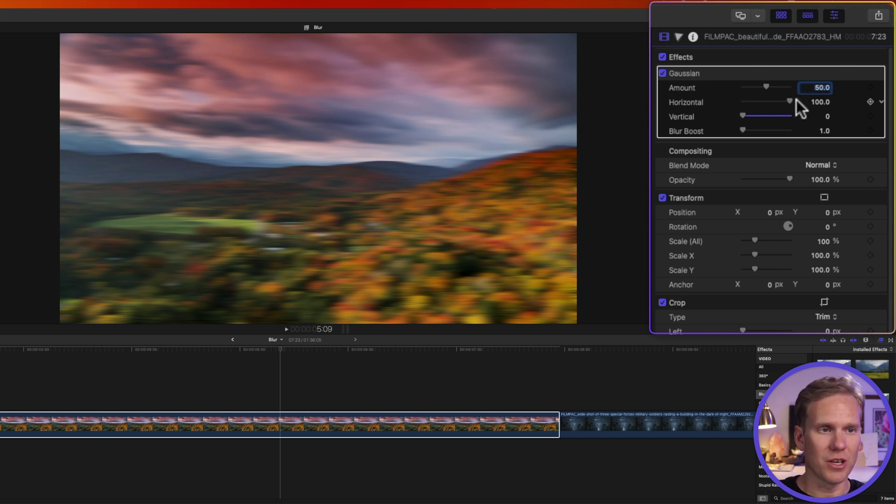
pyautogui.moveTo(743, 116); pyautogui.dragTo(831, 131)
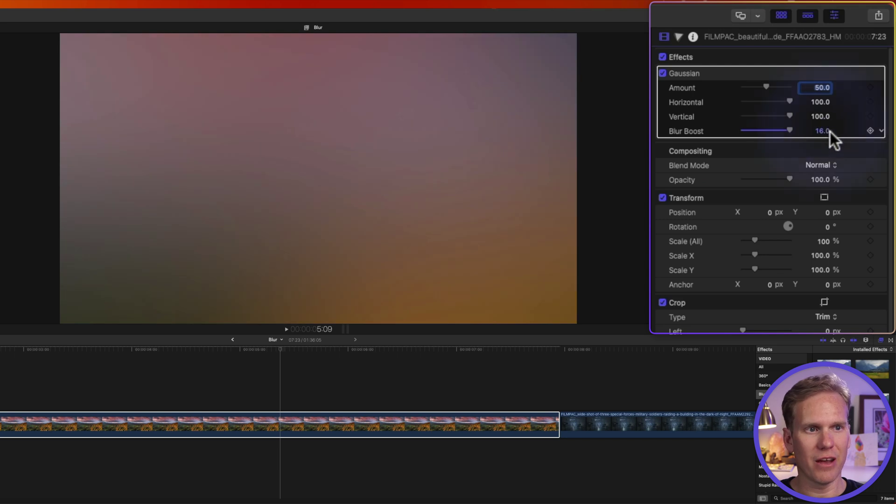
pyautogui.press('super+z')
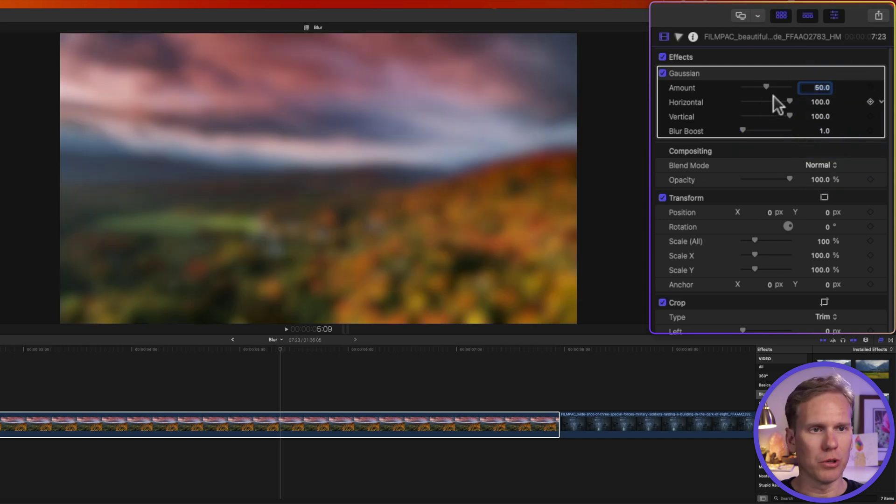
# Set the Gaussian Amount keyframe at the landscape clip's start and play it to check
pyautogui.click(251, 414)
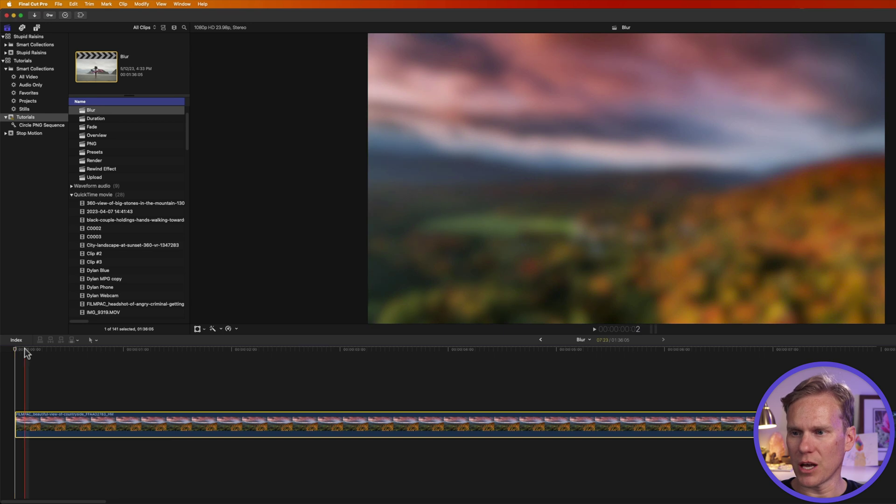
pyautogui.moveTo(24, 349); pyautogui.dragTo(125, 346)
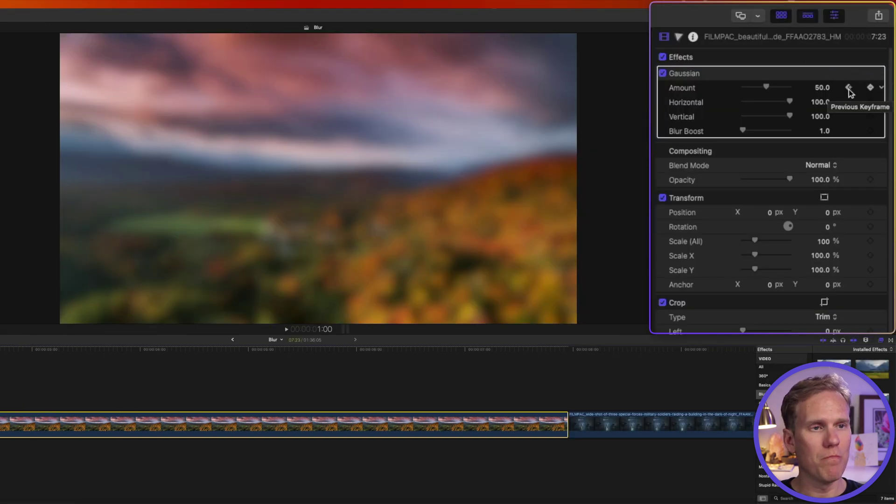
pyautogui.click(849, 88)
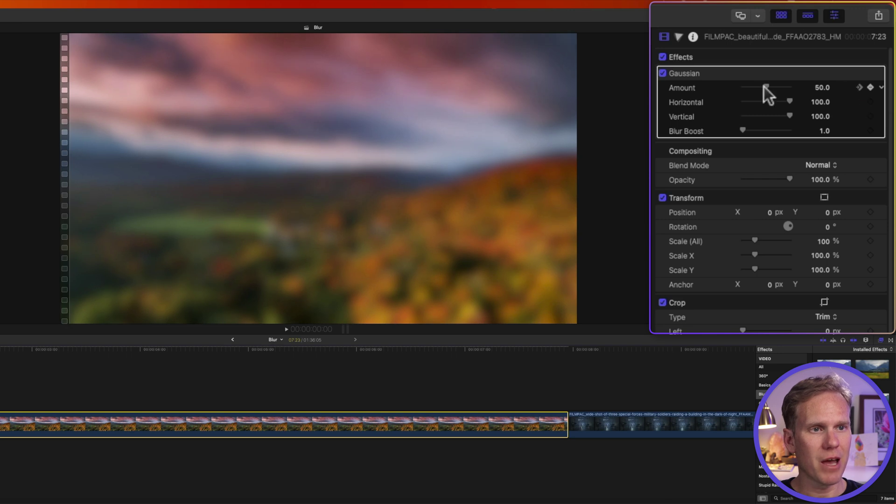
pyautogui.moveTo(764, 87); pyautogui.dragTo(725, 89)
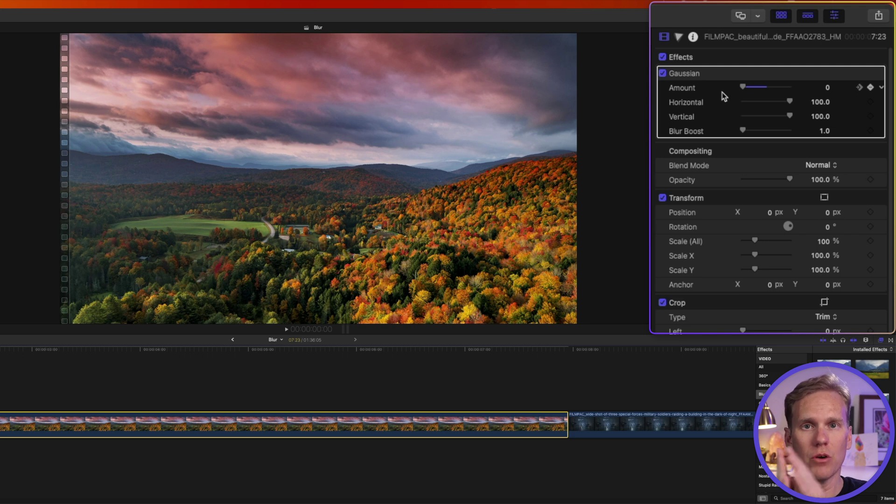
pyautogui.press('space')
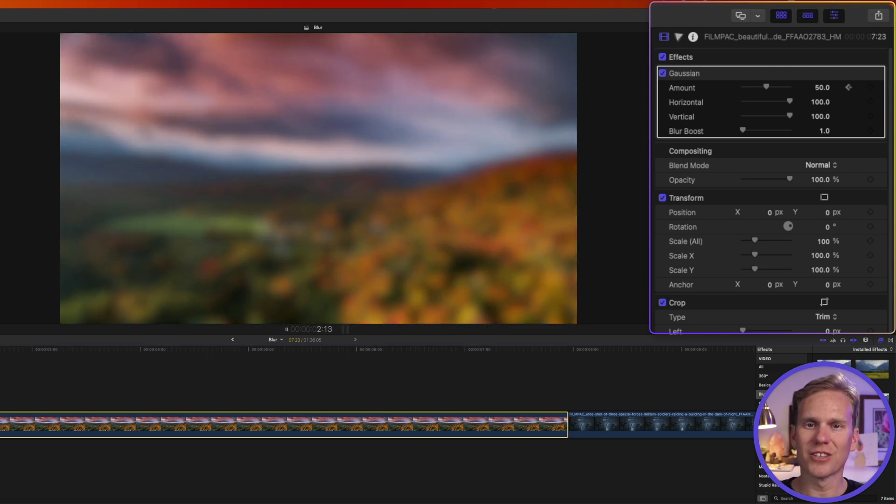
pyautogui.press('space')
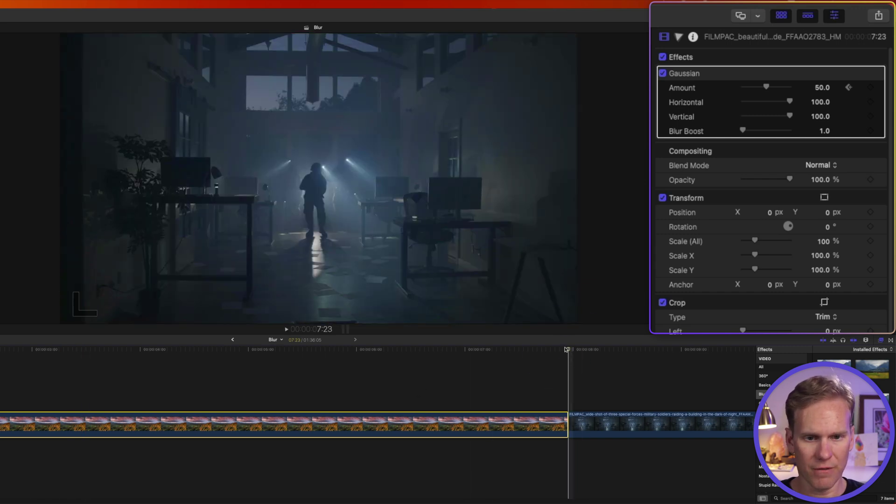
# Add a Gaussian Amount keyframe of 0 near the clip's end and preview the sharpening ramp
pyautogui.moveTo(567, 349); pyautogui.dragTo(469, 351)
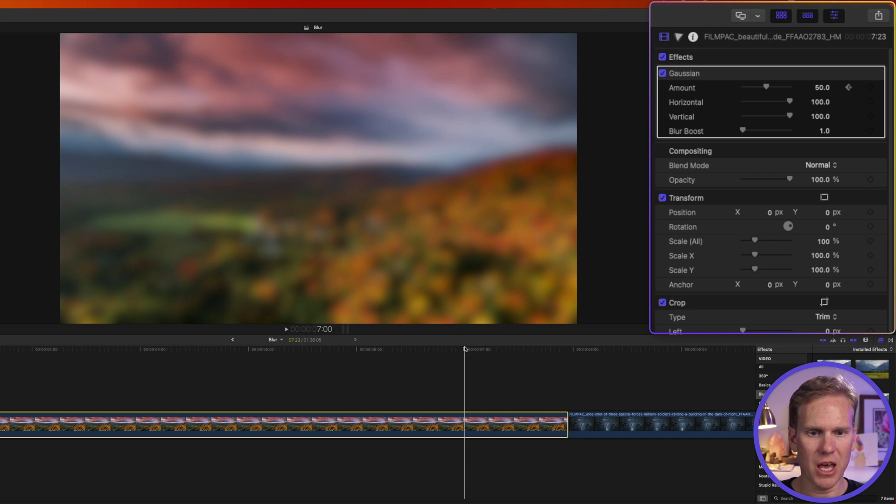
pyautogui.moveTo(853, 101)
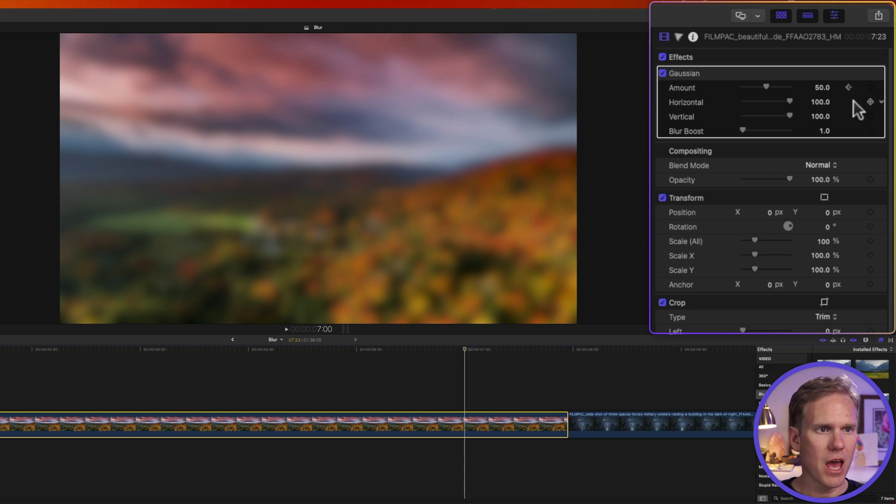
pyautogui.click(565, 350)
pyautogui.press('Left')
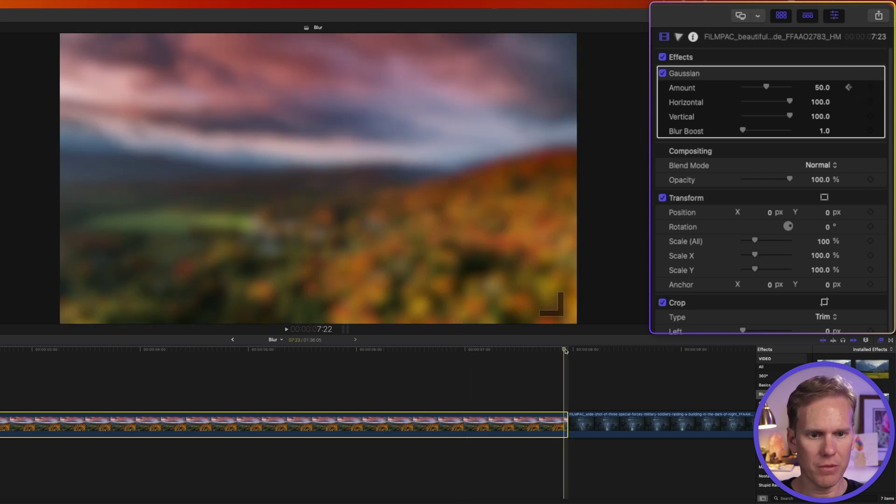
pyautogui.moveTo(767, 88); pyautogui.dragTo(726, 89)
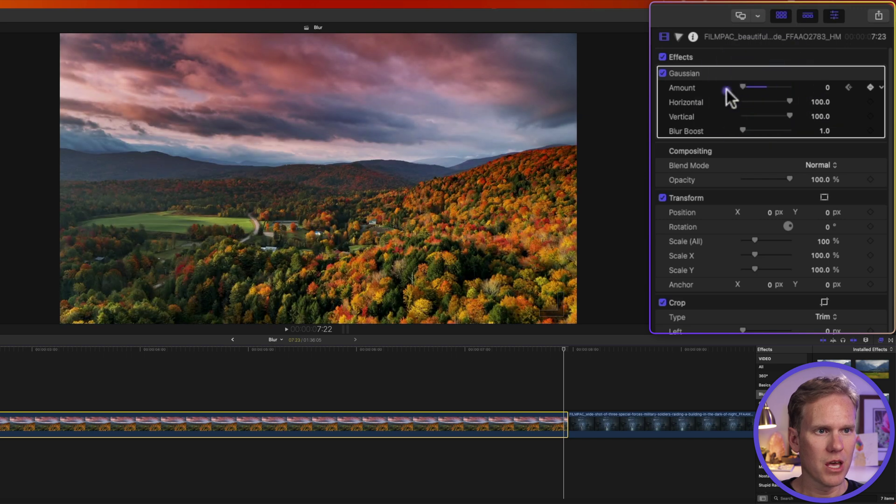
pyautogui.click(871, 88)
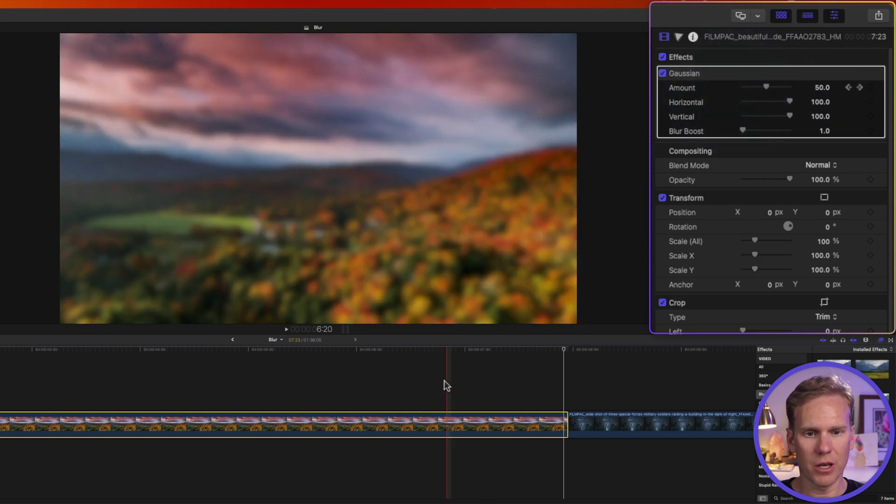
pyautogui.press('space')
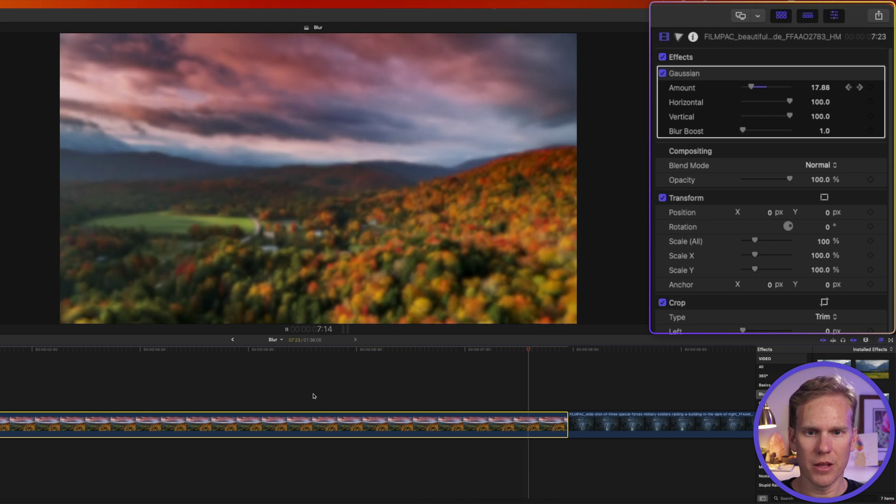
pyautogui.press('space')
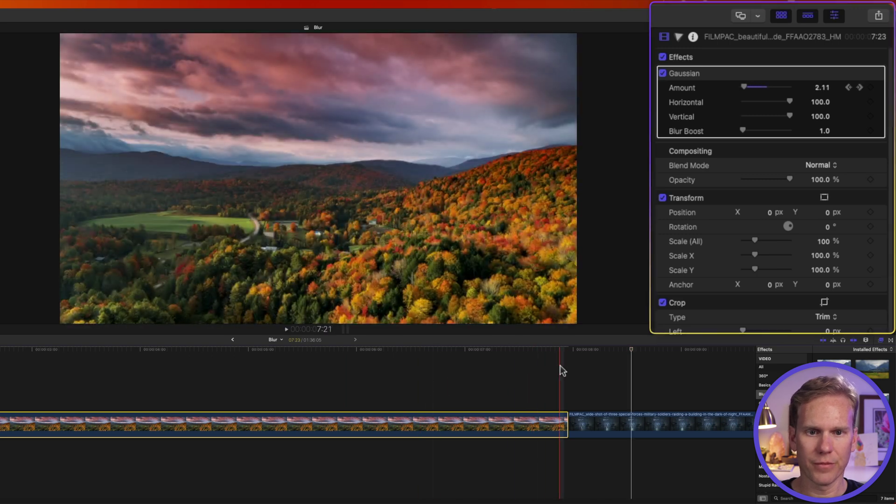
pyautogui.click(563, 367)
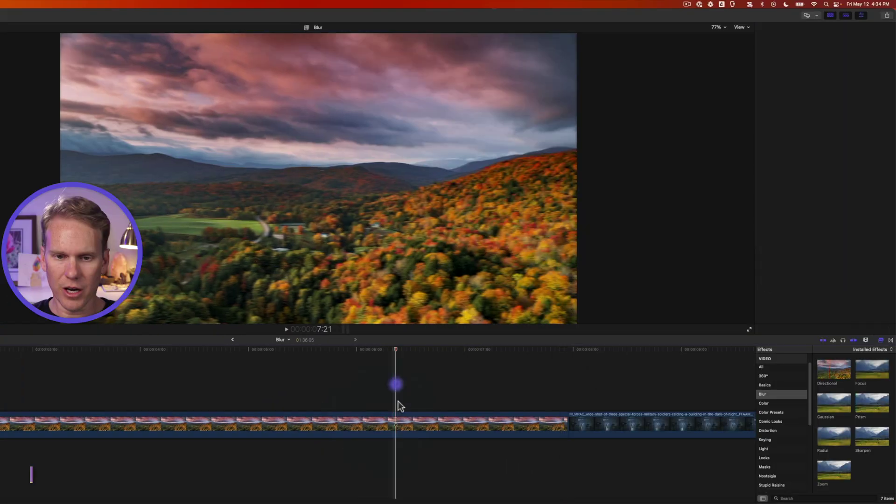
# Apply Directional blur to the autumn landscape clip and strengthen it to Amount 435.7
pyautogui.click(398, 422)
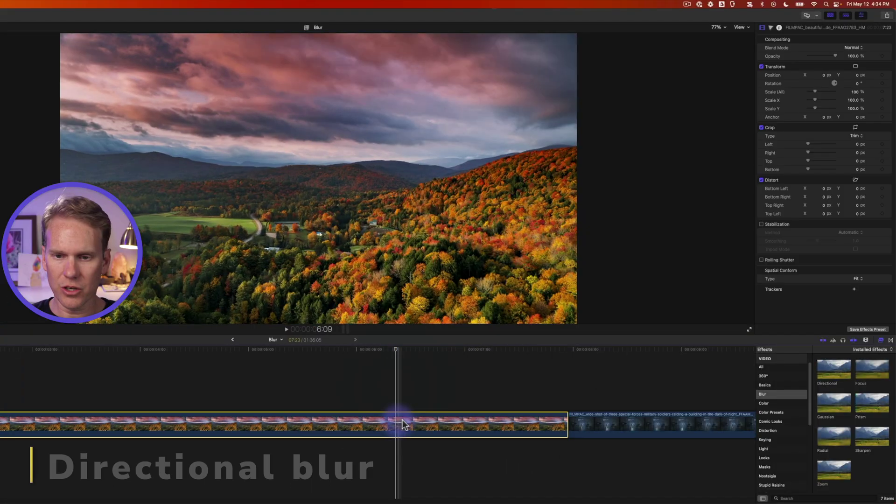
pyautogui.moveTo(830, 373); pyautogui.dragTo(414, 431)
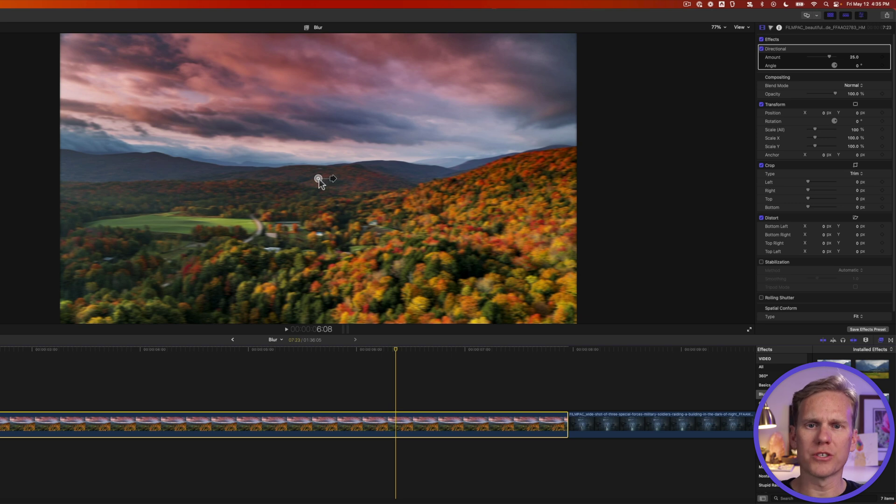
pyautogui.moveTo(333, 180); pyautogui.dragTo(419, 253)
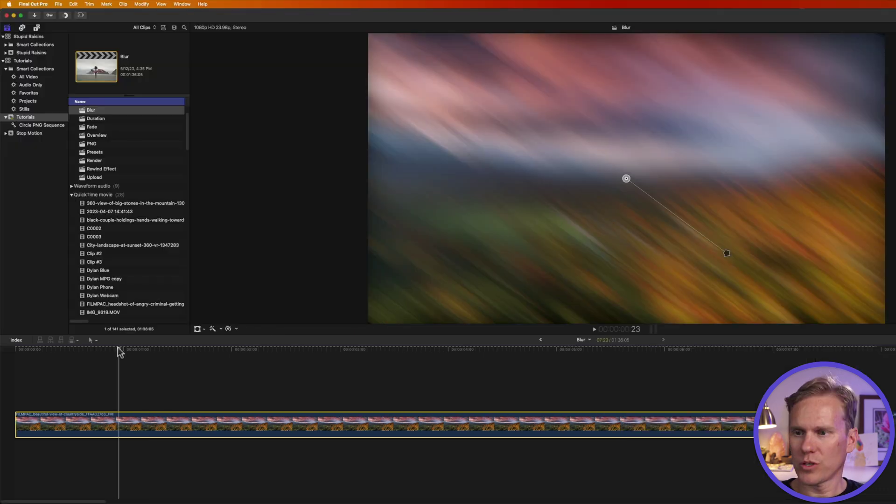
# Keyframe Directional Amount and Angle, lower Amount to 32 later in the clip, and preview
pyautogui.moveTo(116, 350); pyautogui.dragTo(80, 345)
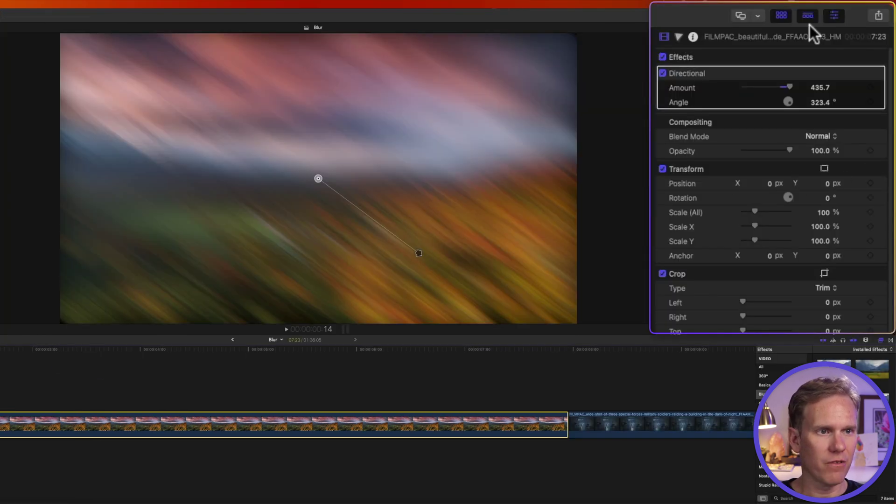
pyautogui.click(871, 87)
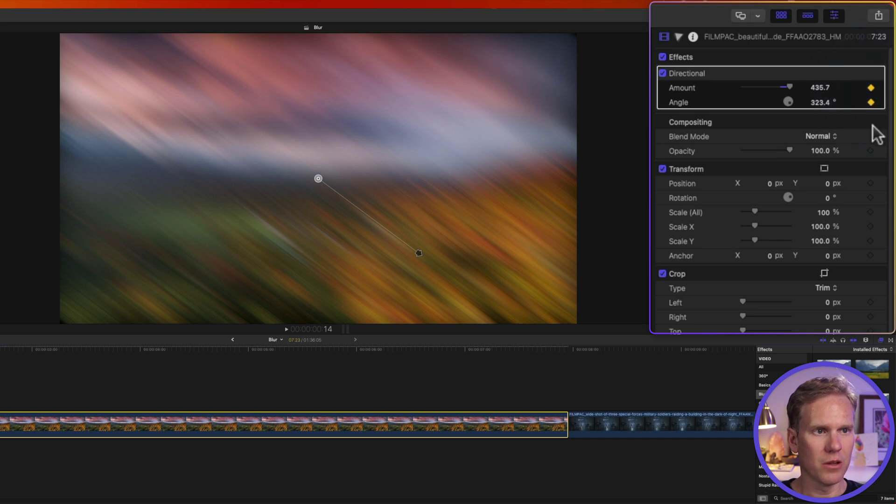
pyautogui.click(458, 369)
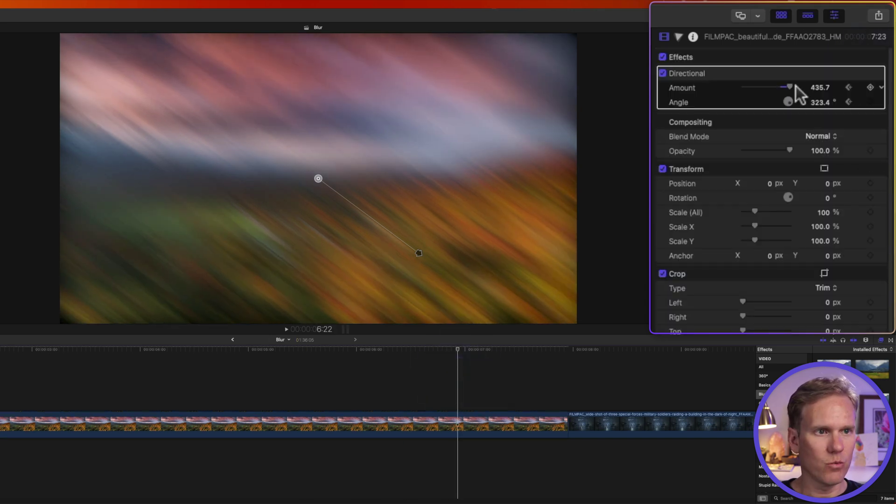
pyautogui.moveTo(788, 83); pyautogui.dragTo(820, 98)
pyautogui.hotkey('shift', 'i')
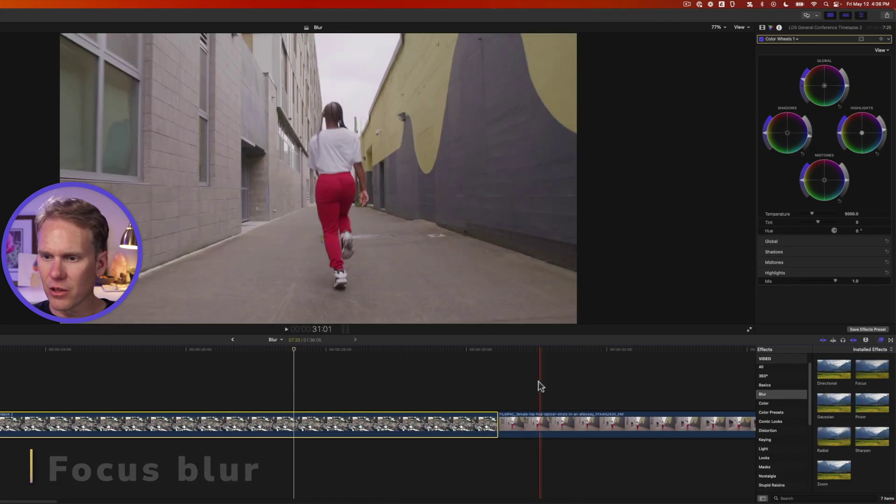
# Apply the Focus blur to the crowd timelapse clip and show its Video Inspector settings
pyautogui.moveTo(830, 436); pyautogui.dragTo(260, 423)
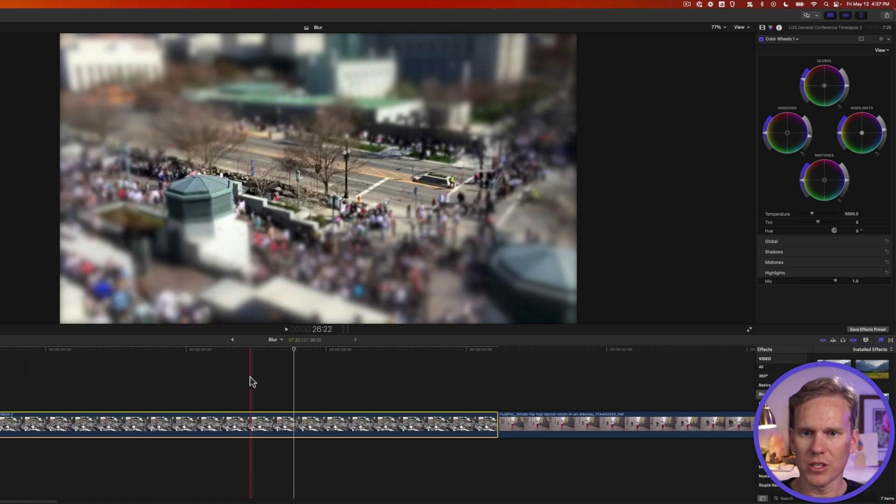
pyautogui.click(269, 380)
pyautogui.click(265, 419)
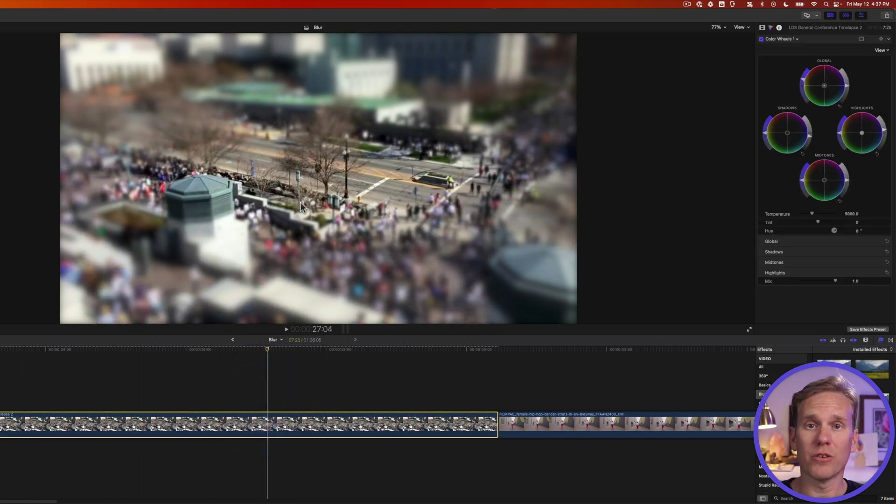
pyautogui.click(762, 28)
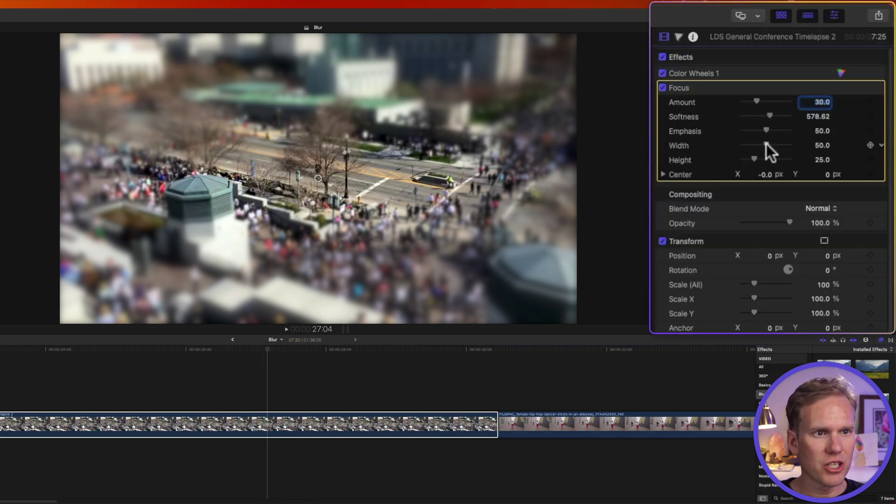
# Set Focus Width 100, lower the sharp band, Emphasis 86.12, less Softness, Amount 23.56, then preview
pyautogui.moveTo(767, 145); pyautogui.dragTo(786, 146)
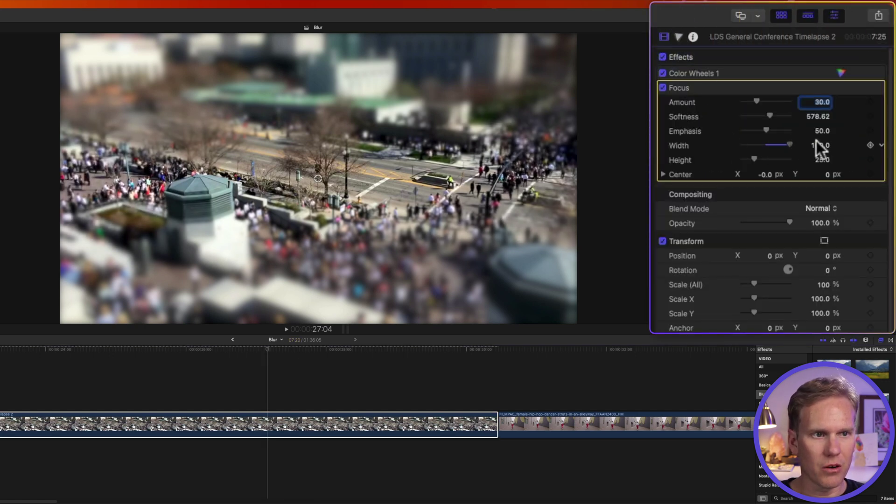
pyautogui.moveTo(319, 182); pyautogui.dragTo(389, 243)
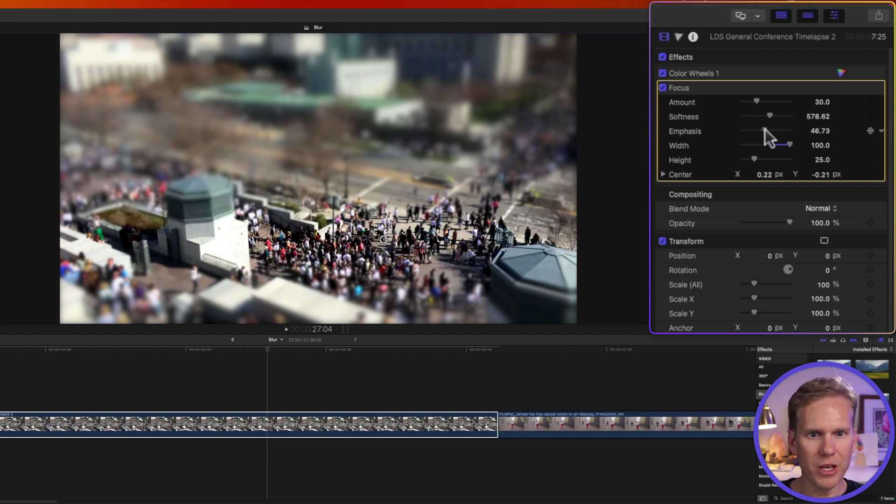
pyautogui.moveTo(748, 134); pyautogui.dragTo(786, 132)
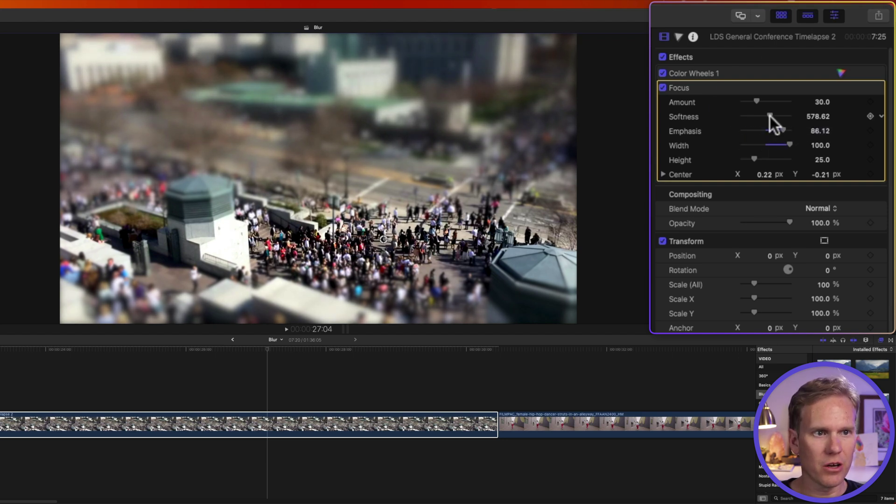
pyautogui.moveTo(769, 115); pyautogui.dragTo(753, 100)
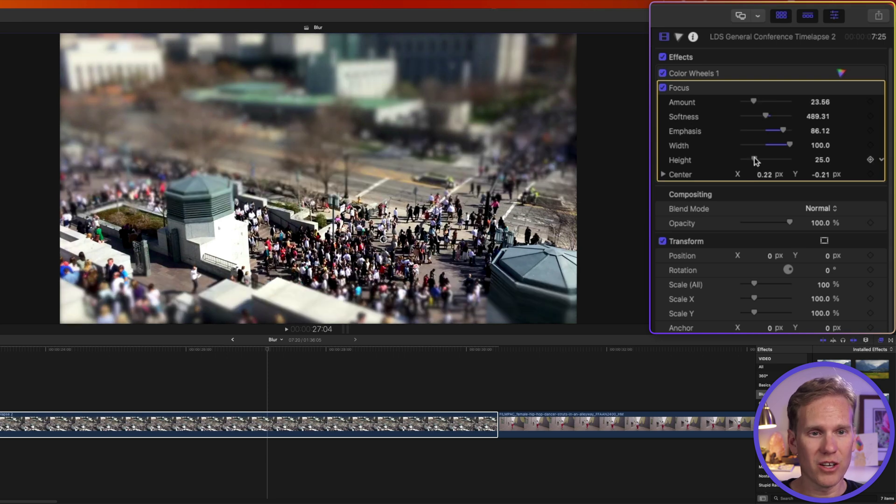
pyautogui.moveTo(752, 160); pyautogui.dragTo(751, 157)
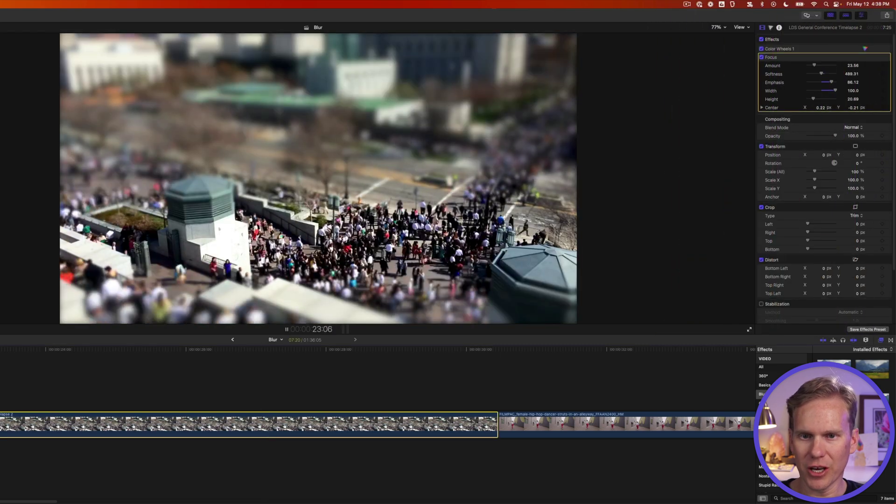
pyautogui.press('space')
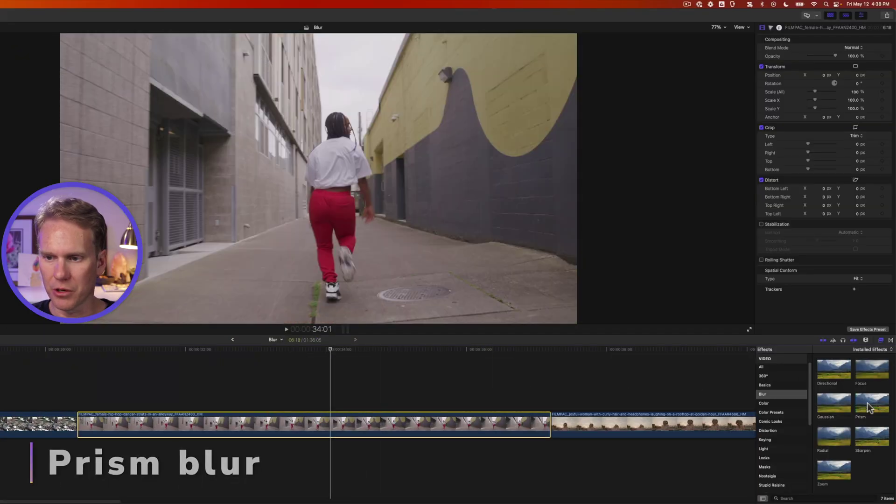
# Apply Prism blur to the alley dancer clip with Amount 10 and Angle 134°
pyautogui.doubleClick(865, 403)
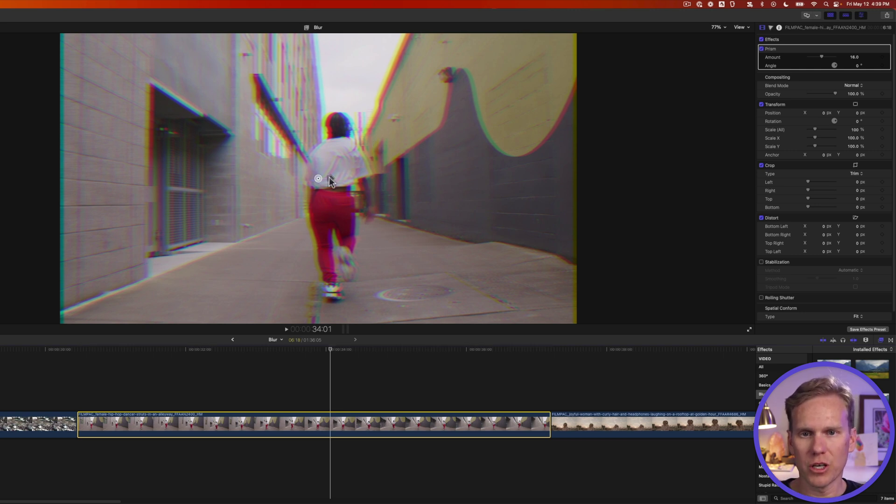
pyautogui.moveTo(329, 177)
pyautogui.mouseDown()
pyautogui.moveTo(472, 180)
pyautogui.moveTo(331, 187)
pyautogui.moveTo(318, 162)
pyautogui.mouseUp()
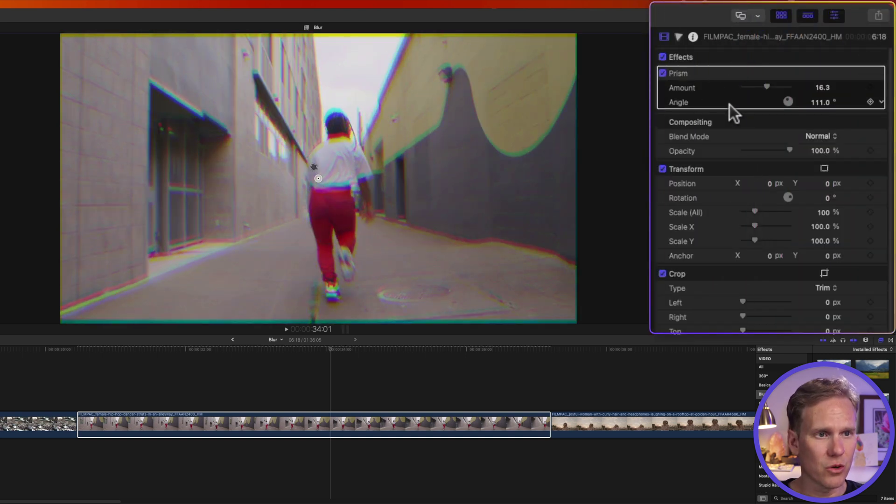
pyautogui.moveTo(764, 85); pyautogui.dragTo(757, 86)
pyautogui.moveTo(820, 103); pyautogui.dragTo(820, 99)
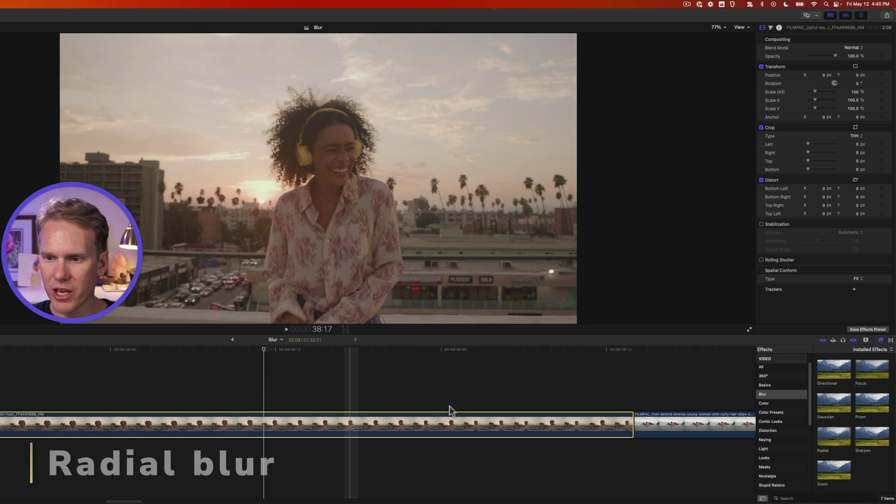
# Apply Radial blur to the headphones rooftop clip, lower Amount to 10.45, and preview
pyautogui.moveTo(834, 437); pyautogui.dragTo(267, 419)
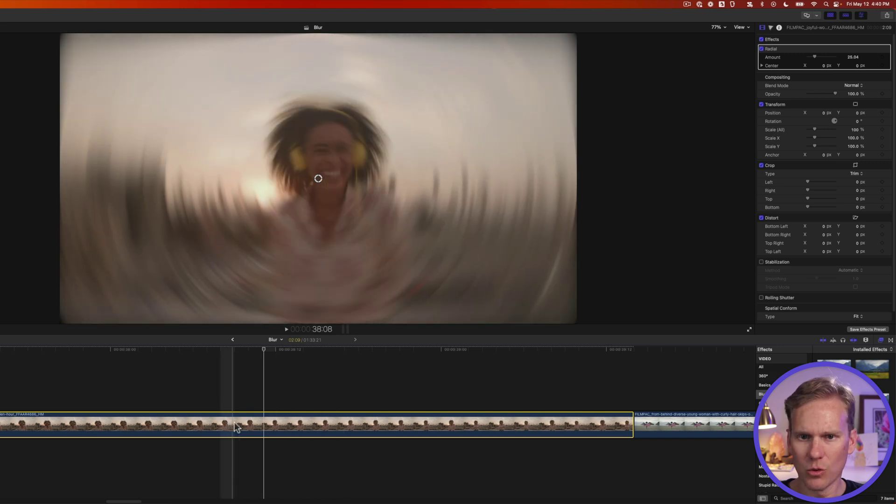
pyautogui.click(228, 403)
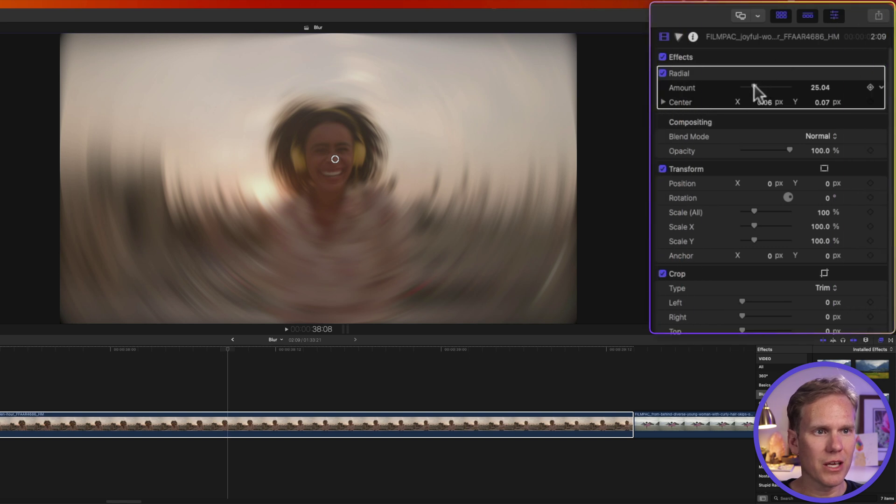
pyautogui.moveTo(754, 85); pyautogui.dragTo(747, 85)
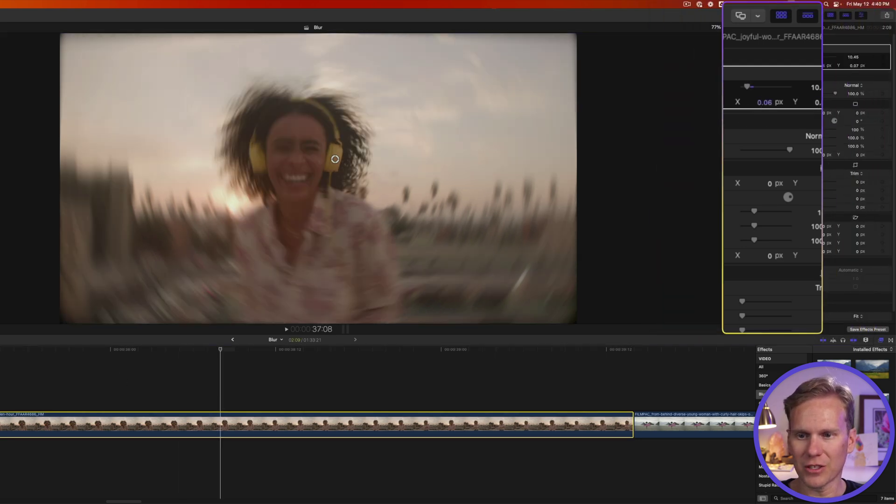
pyautogui.press('space')
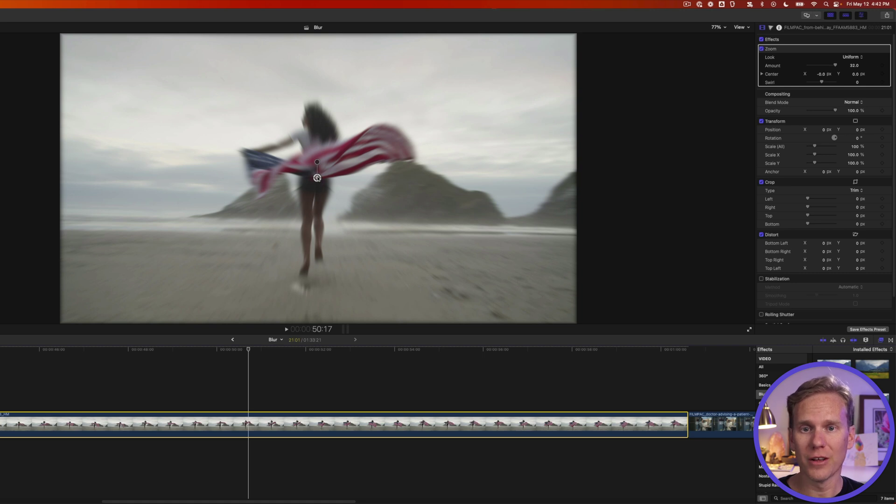
# Set the beach Zoom blur to Amount 32, Uniform look, 0.47 swirl, centred on the runner; preview
pyautogui.moveTo(316, 178); pyautogui.dragTo(342, 144)
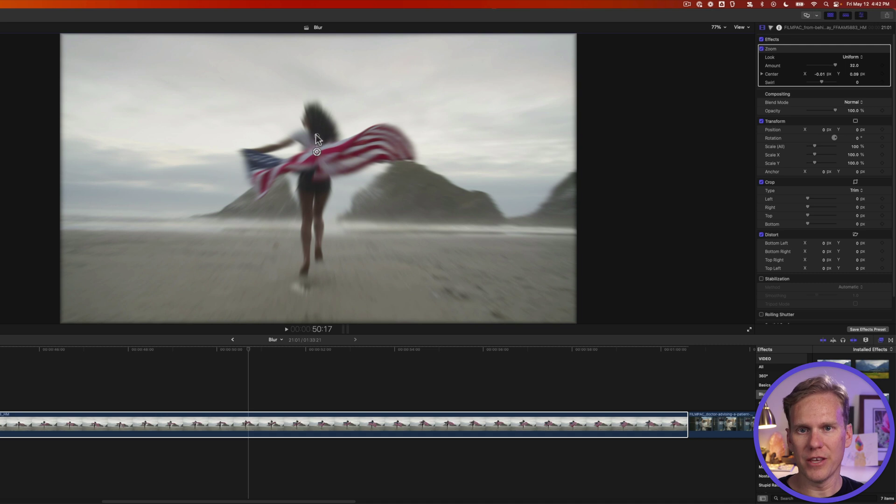
pyautogui.moveTo(316, 134)
pyautogui.mouseDown()
pyautogui.moveTo(326, 107)
pyautogui.moveTo(319, 148)
pyautogui.moveTo(336, 90)
pyautogui.moveTo(321, 141)
pyautogui.mouseUp()
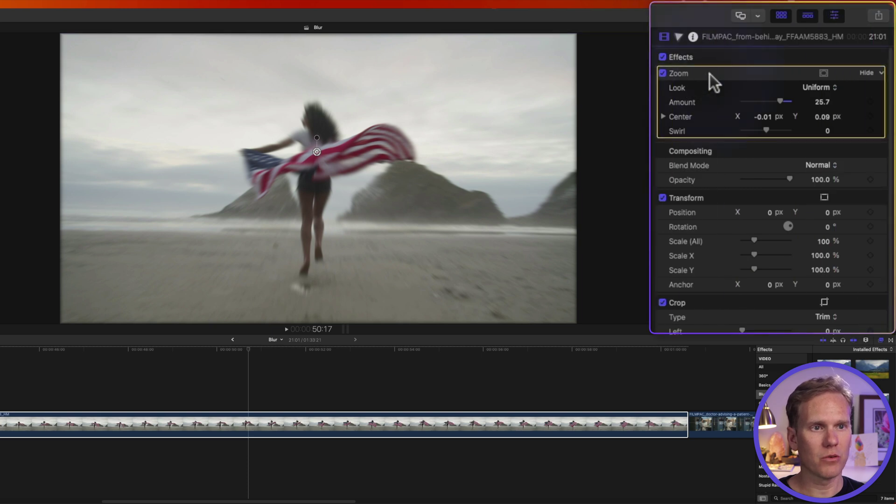
pyautogui.click(825, 83)
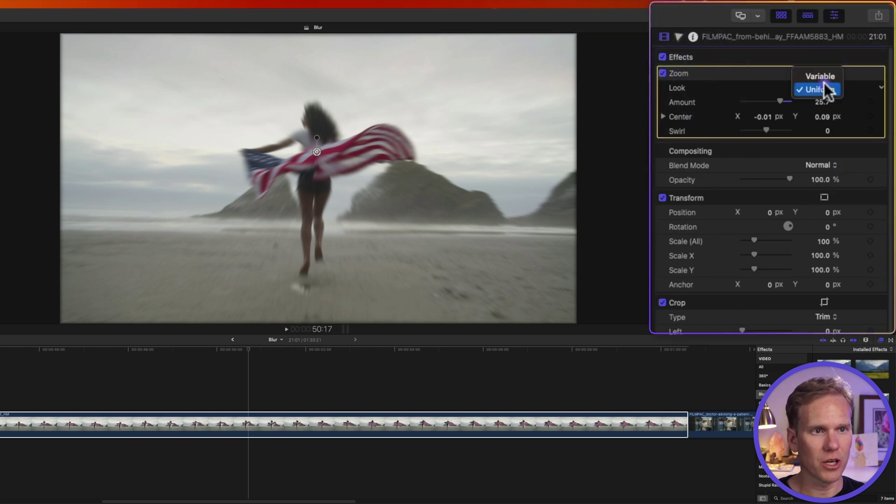
pyautogui.click(825, 74)
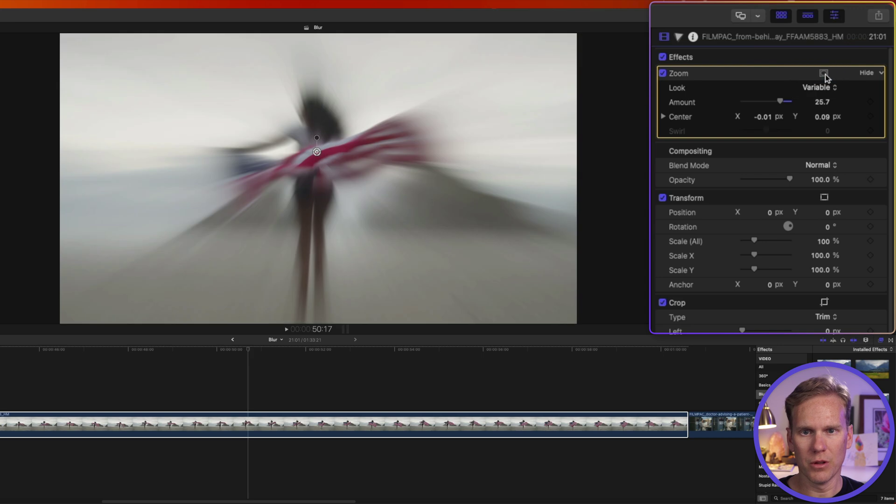
pyautogui.click(820, 87)
pyautogui.click(782, 99)
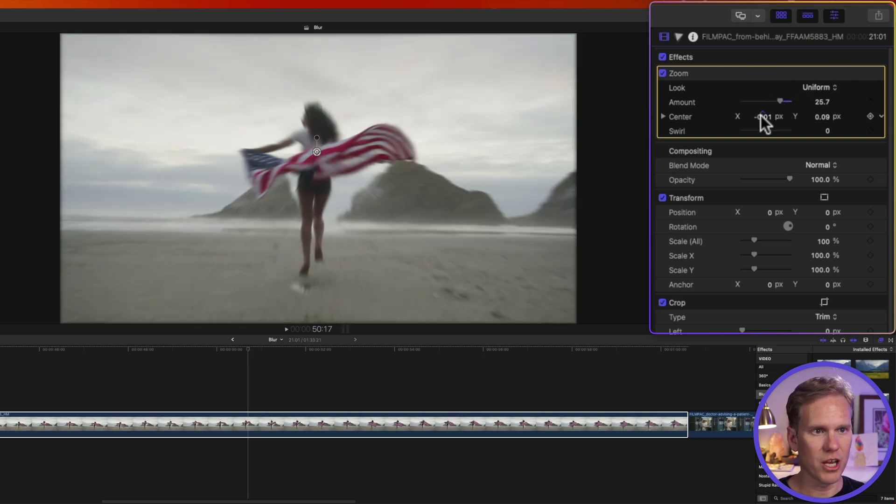
pyautogui.moveTo(764, 131); pyautogui.dragTo(776, 129)
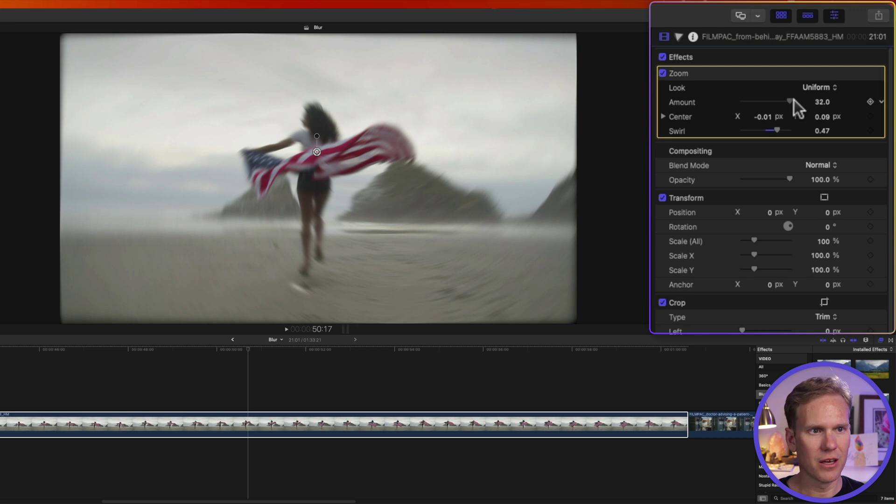
pyautogui.moveTo(317, 152)
pyautogui.mouseDown()
pyautogui.moveTo(300, 194)
pyautogui.moveTo(244, 232)
pyautogui.moveTo(324, 248)
pyautogui.moveTo(320, 158)
pyautogui.mouseUp()
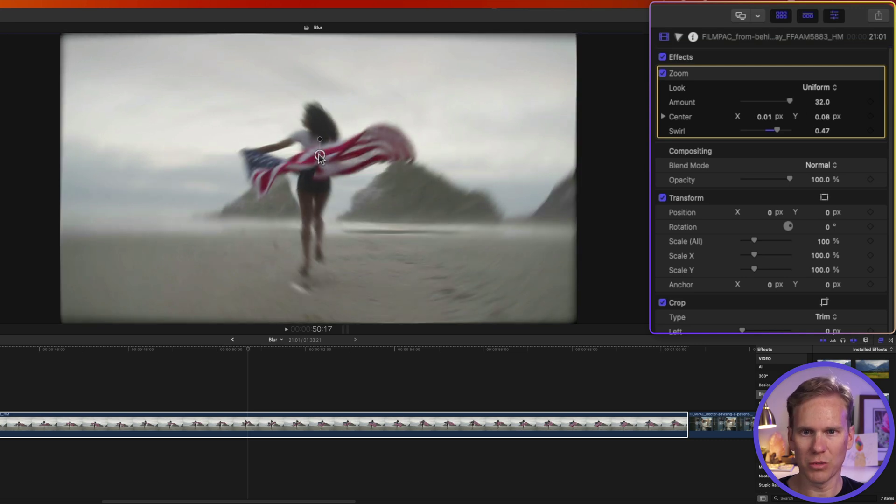
pyautogui.press('space')
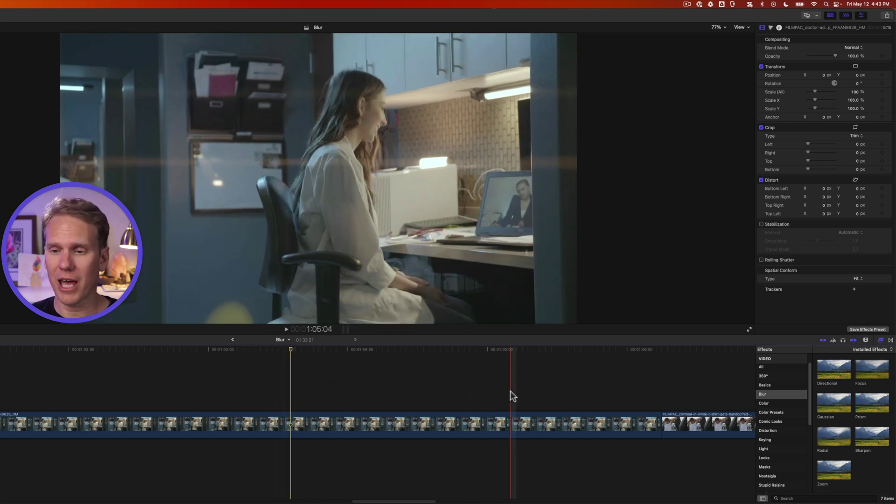
# Apply Sharpen to the doctor clip, raise its Amount, then bring it back to 0
pyautogui.click(532, 417)
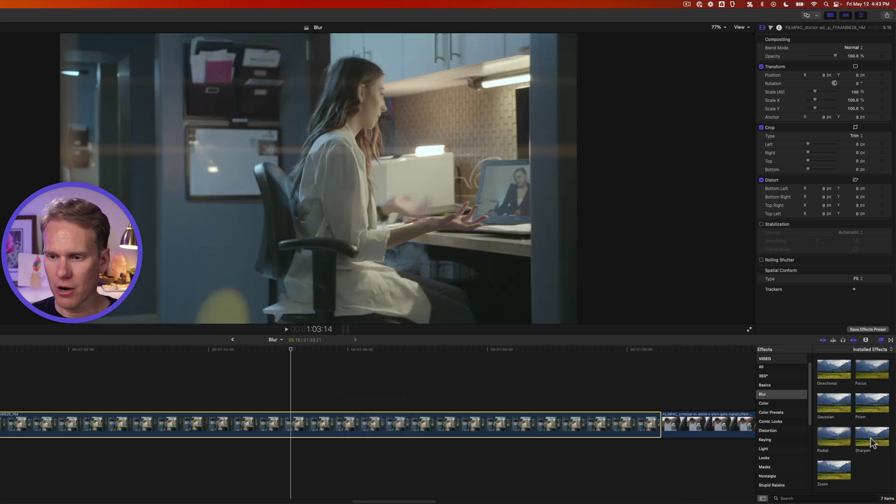
pyautogui.moveTo(834, 403); pyautogui.dragTo(296, 426)
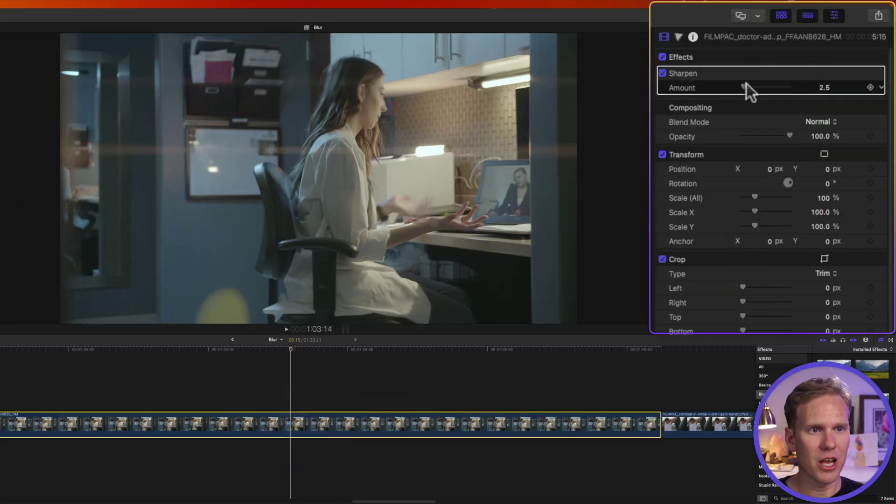
pyautogui.moveTo(744, 85); pyautogui.dragTo(779, 84)
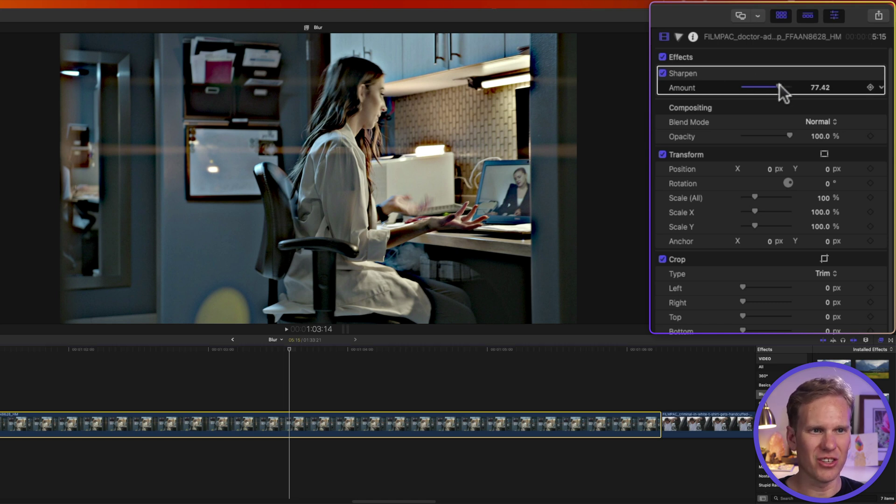
pyautogui.moveTo(779, 85); pyautogui.dragTo(747, 86)
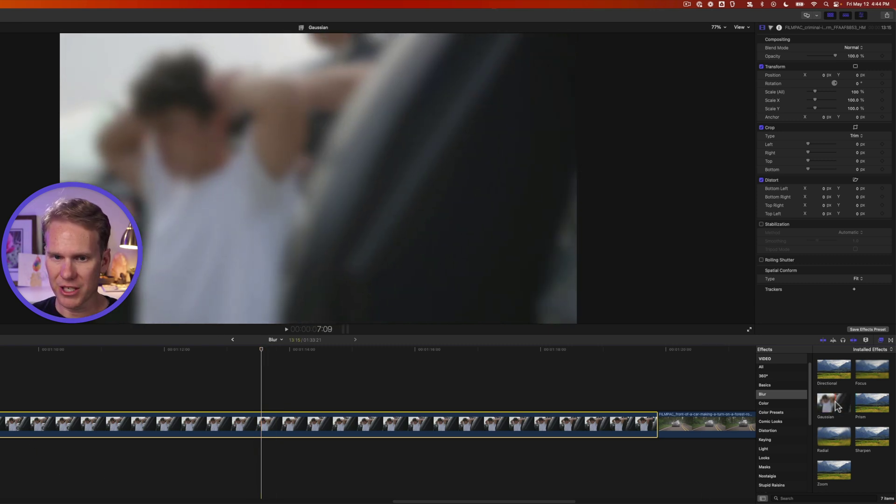
# Drop a Gaussian blur onto the handcuffed-man clip in the viewer
pyautogui.moveTo(835, 404); pyautogui.dragTo(145, 192)
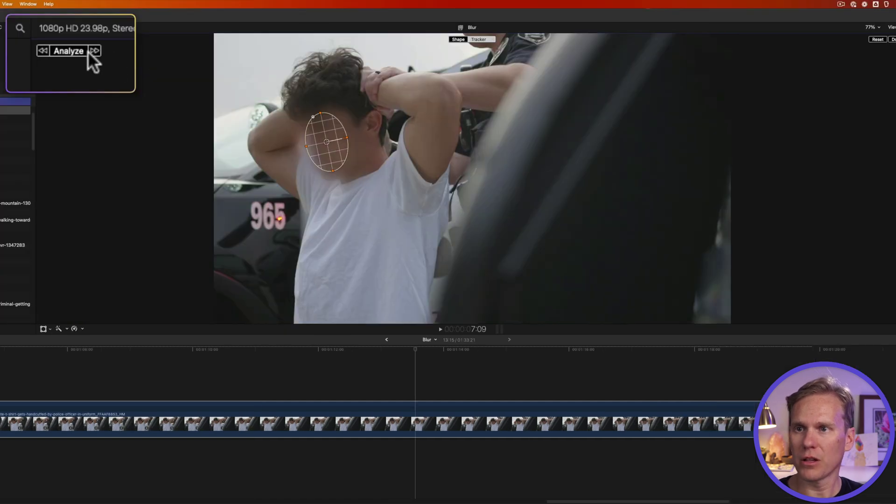
# Track the face mask across the handcuffed-man clip, review the playback, and show the tracker controls
pyautogui.click(59, 40)
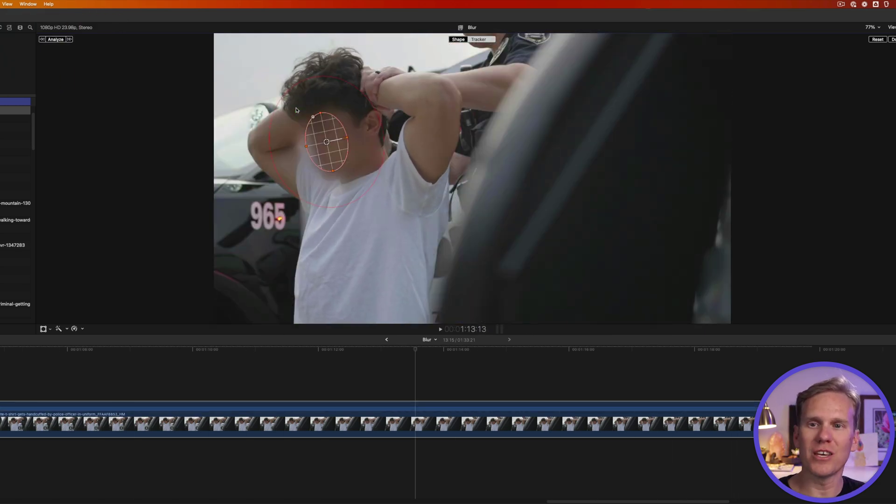
pyautogui.press('space')
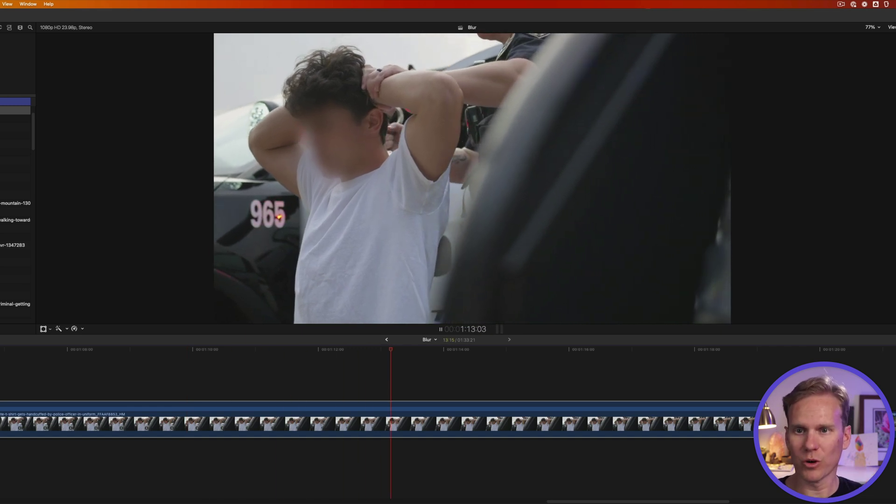
pyautogui.press('space')
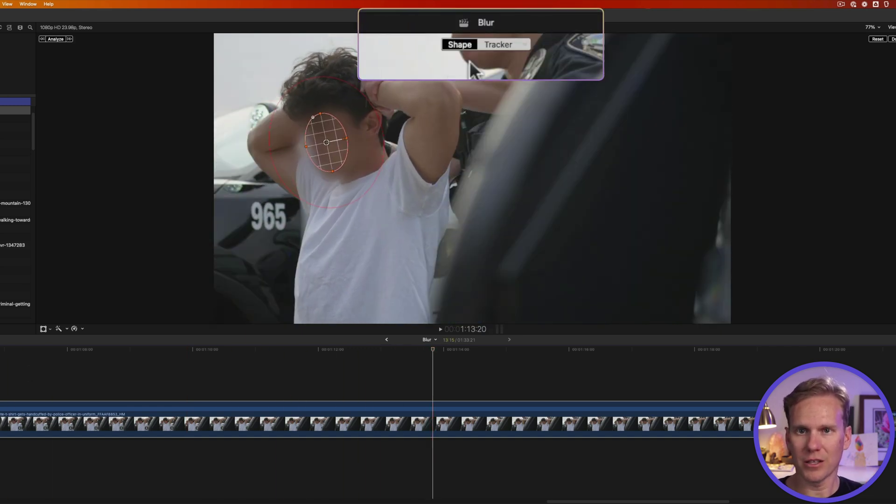
pyautogui.click(473, 40)
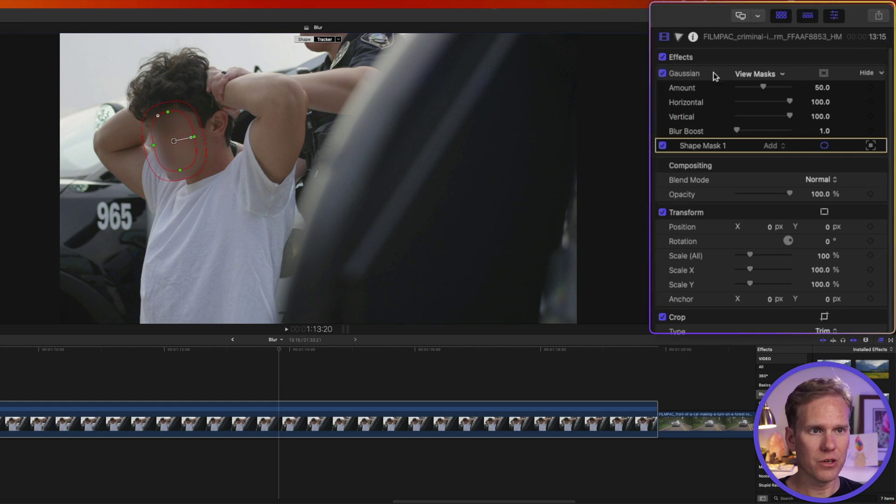
# Increase the Gaussian blur Amount on the man's face and review it in playback
pyautogui.click(712, 74)
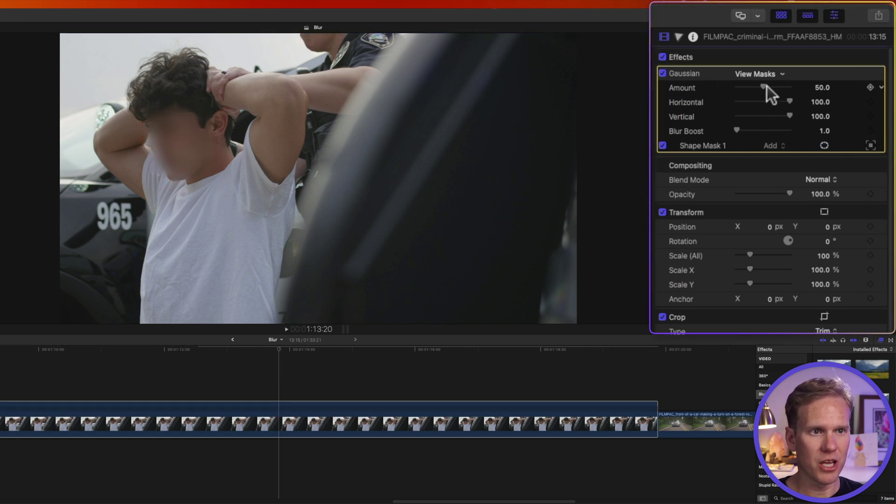
pyautogui.moveTo(766, 86); pyautogui.dragTo(803, 88)
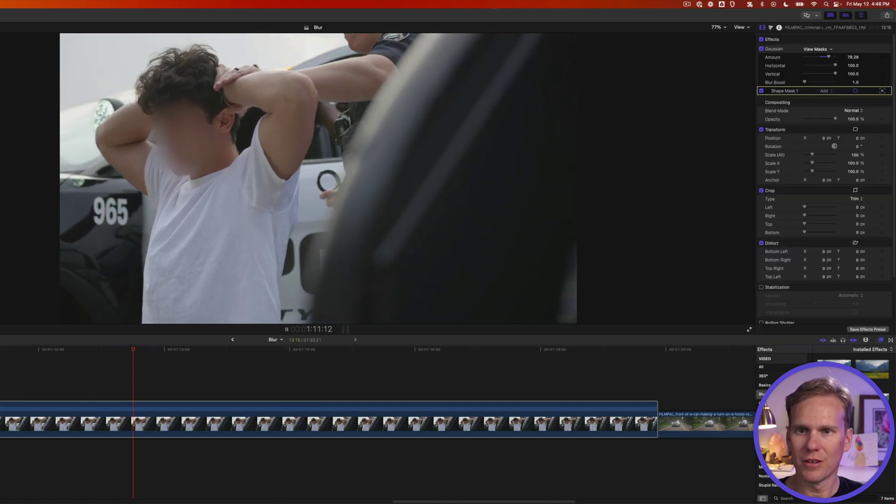
pyautogui.press('space')
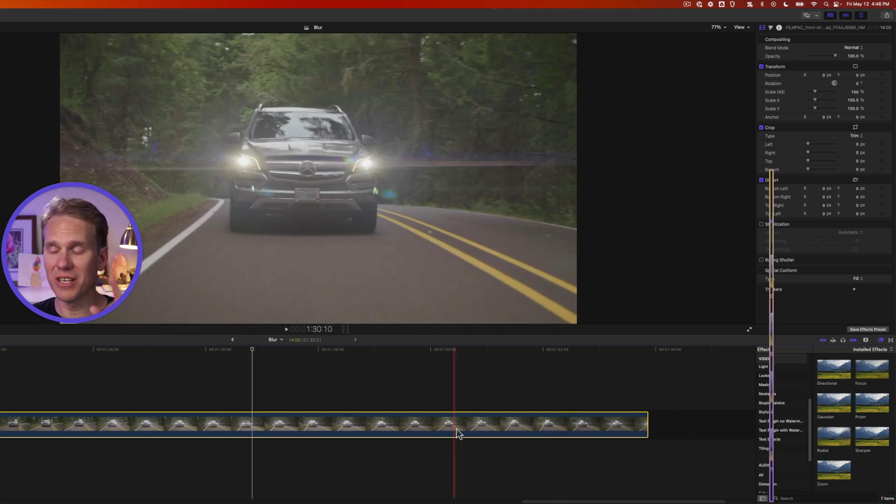
# Apply the Stylize effect Pixellate to the SUV clip for the licence plate
pyautogui.click(769, 413)
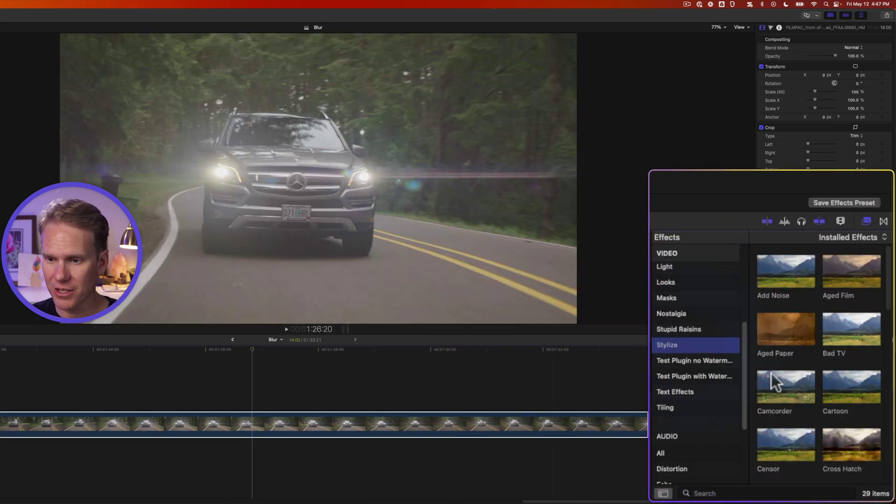
pyautogui.scroll(-10, 789, 392)
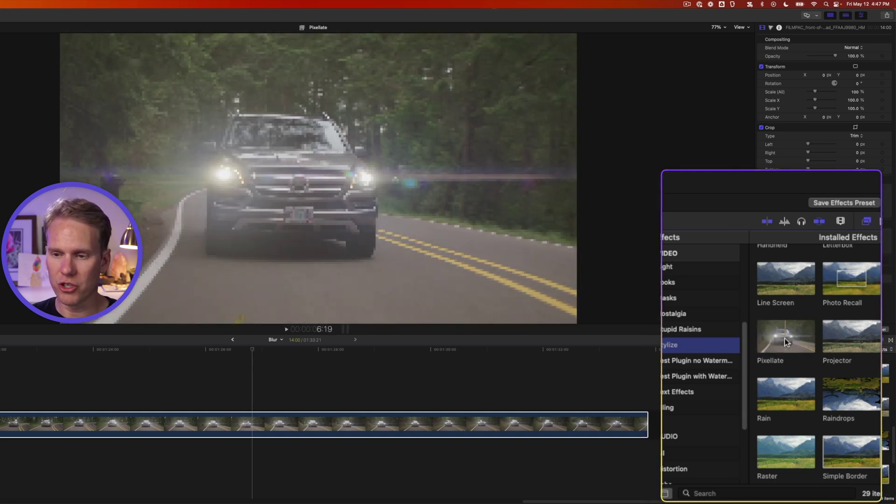
pyautogui.moveTo(785, 337); pyautogui.dragTo(325, 232)
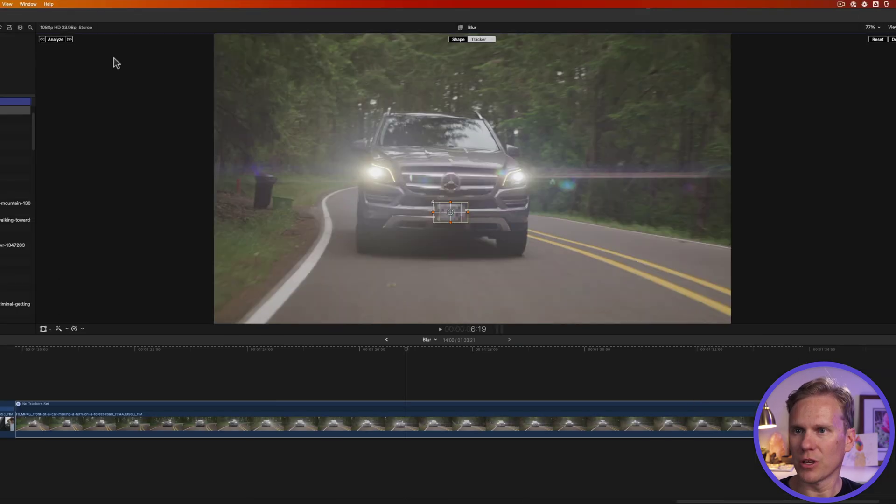
# Analyze the licence-plate shape mask so it tracks the moving SUV, then show its tracker
pyautogui.click(59, 40)
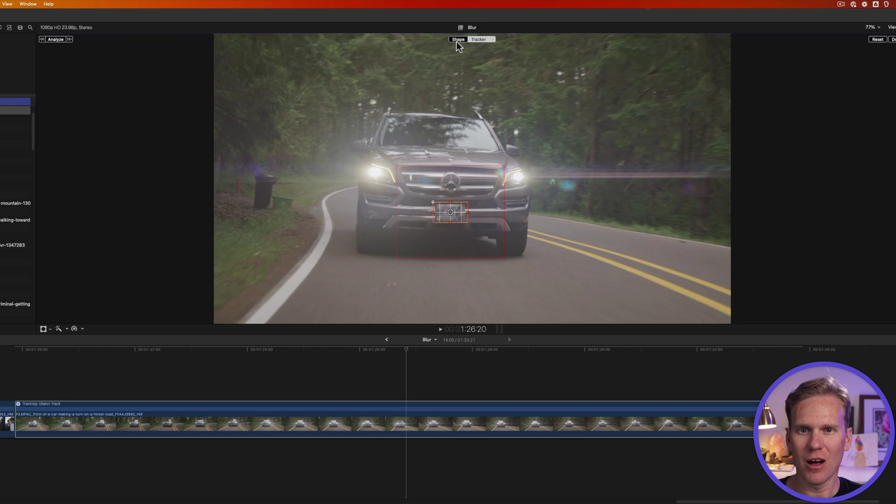
pyautogui.click(458, 40)
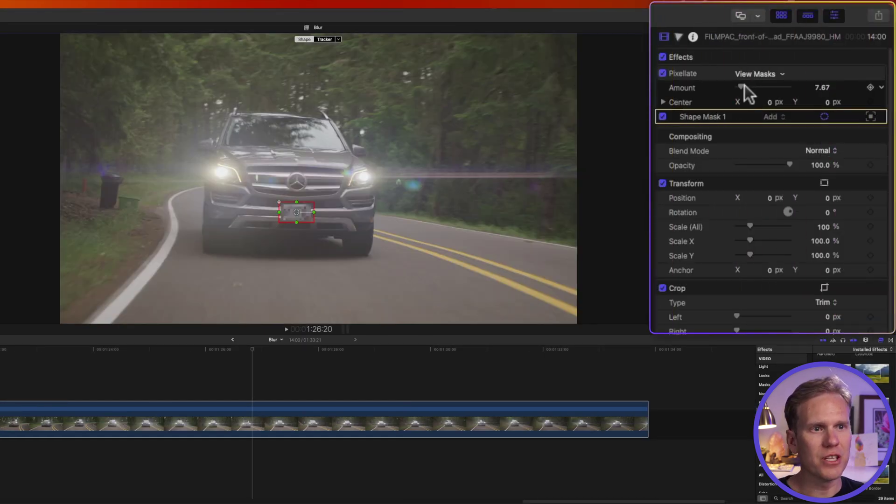
# Raise the plate's Pixellate Amount to 13.2 and play the clip back
pyautogui.moveTo(743, 86); pyautogui.dragTo(745, 85)
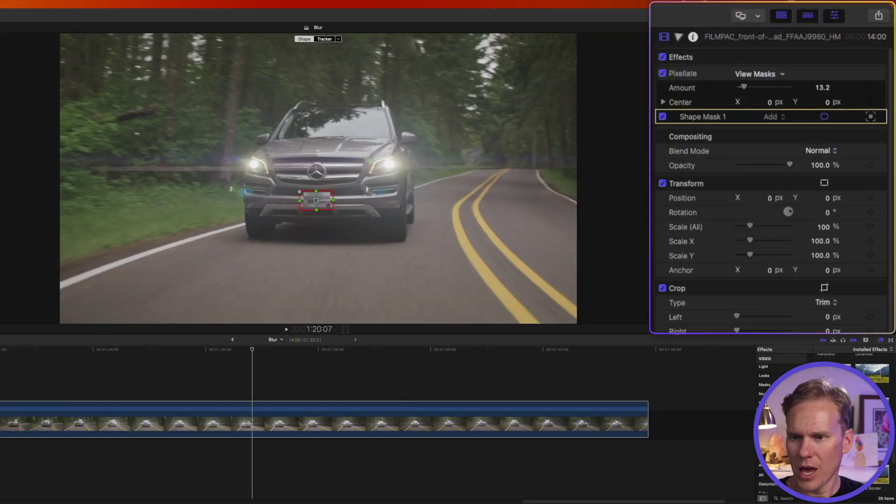
pyautogui.press('space')
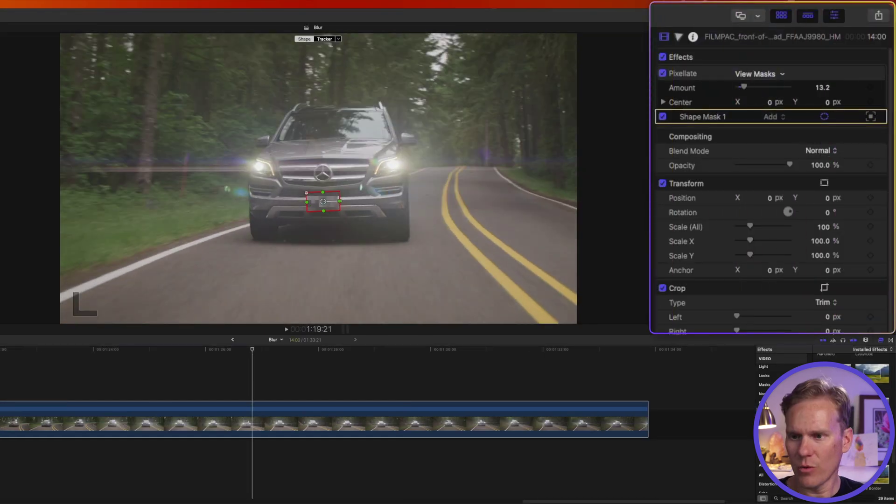